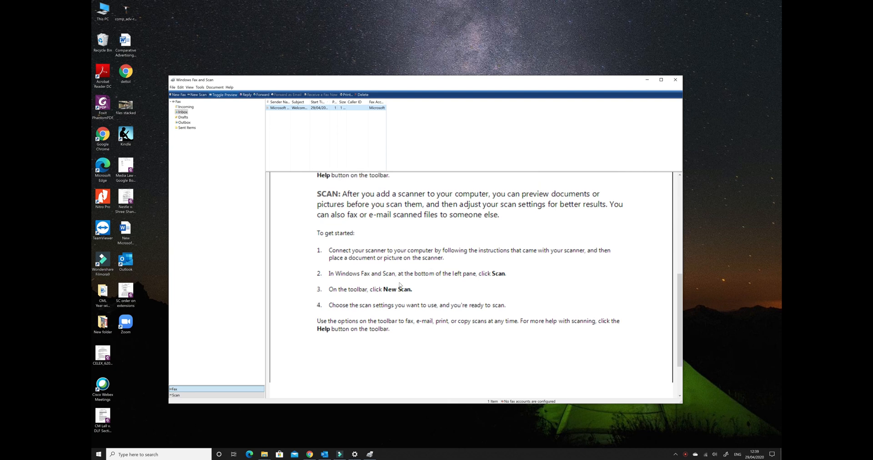
{"action": "scroll", "coordinate": [400, 284], "scroll_direction": "down", "scroll_amount": 1}
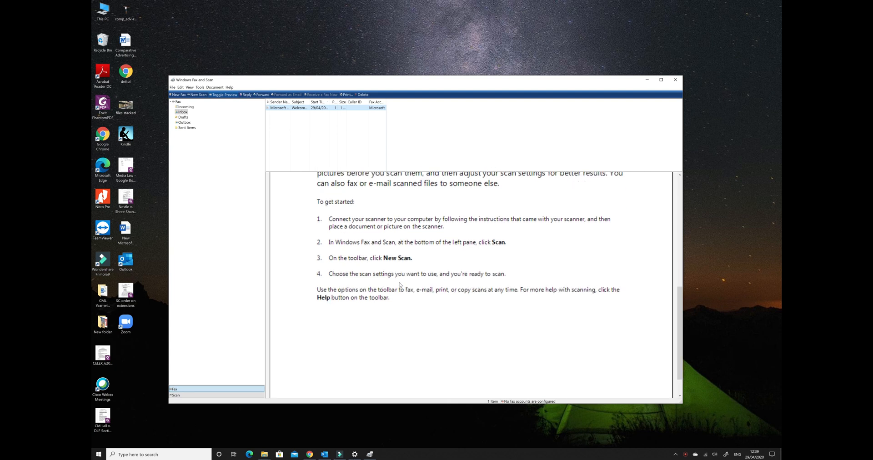
{"action": "scroll", "coordinate": [400, 284], "scroll_direction": "up", "scroll_amount": 2}
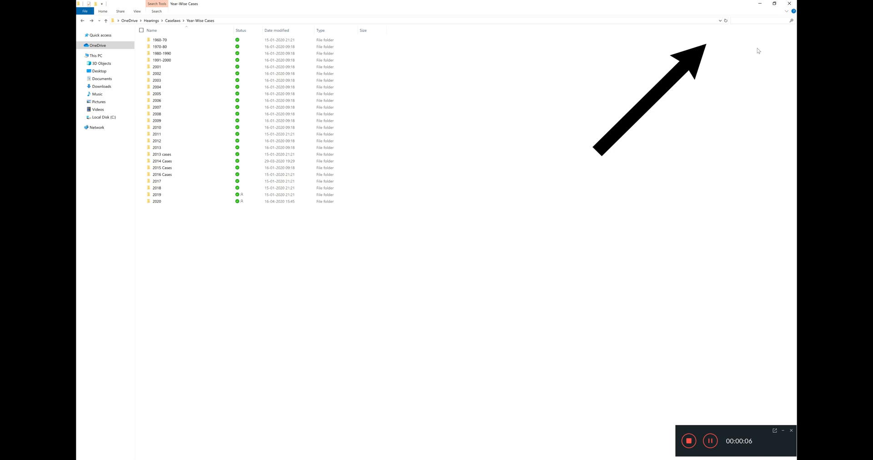
- Search the Year-Wise Cases folder for "pepsic" and separately for a judge's surname, returning to the folder after each search
{"action": "type", "text": "pepsic"}
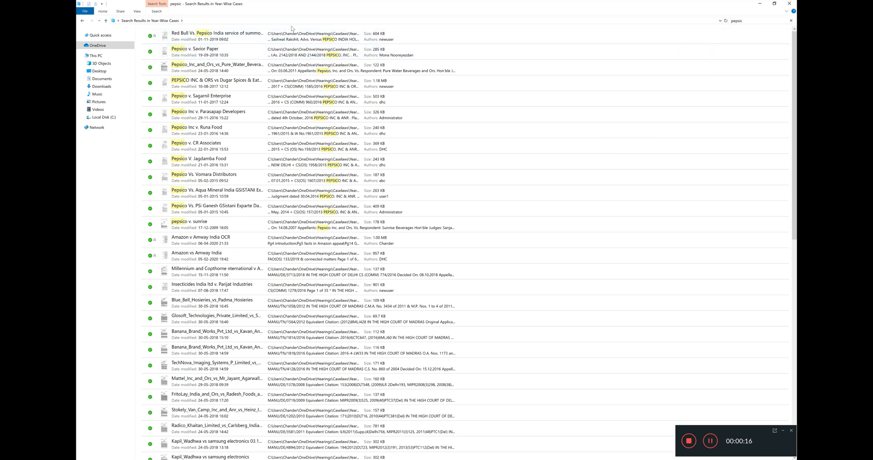
{"action": "left_click", "coordinate": [82, 21]}
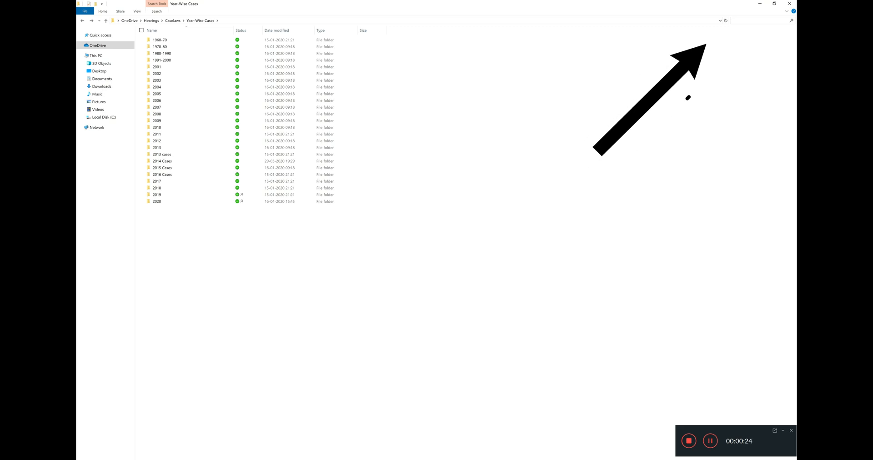
{"action": "type", "text": "Endlaw"}
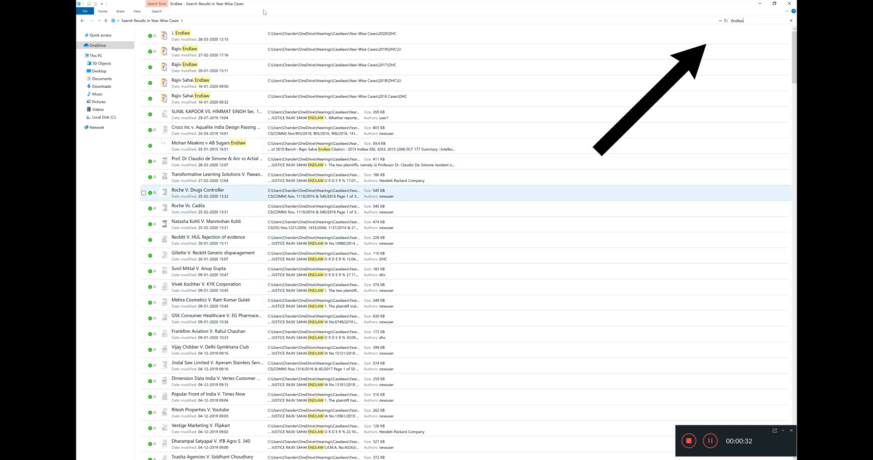
{"action": "left_click", "coordinate": [83, 20]}
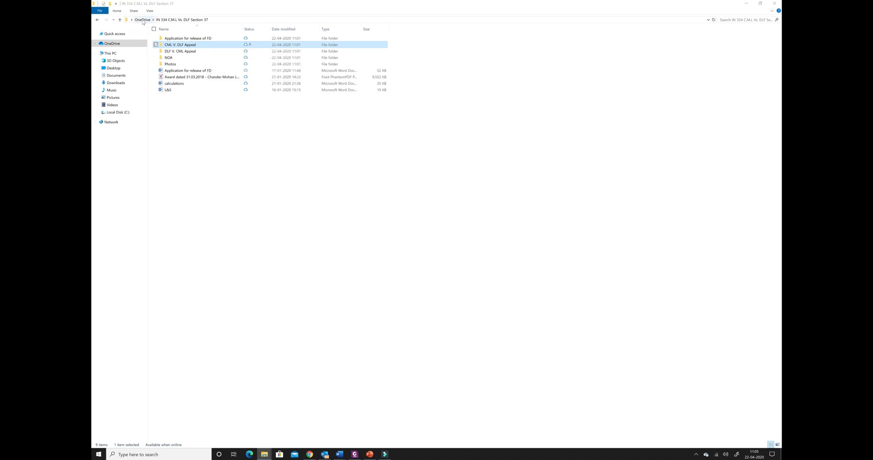
- Open the Volume-I PDF from the CML V. DLF Appeal folder
{"action": "double_click", "coordinate": [183, 45]}
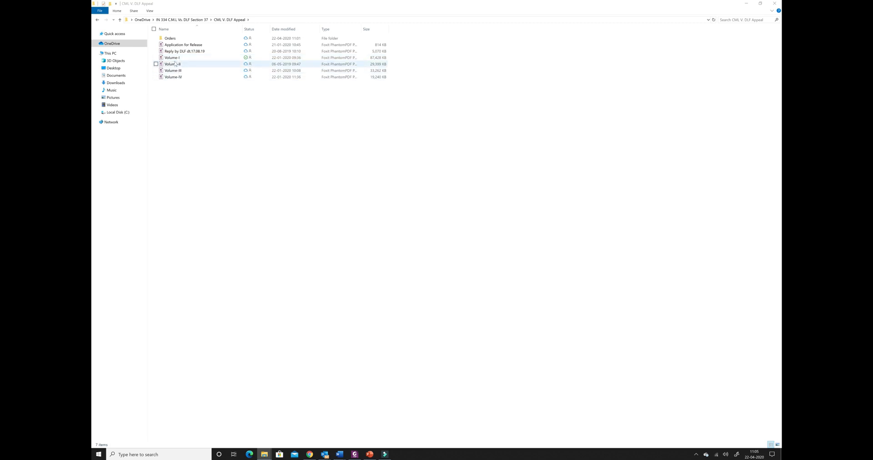
{"action": "double_click", "coordinate": [177, 58]}
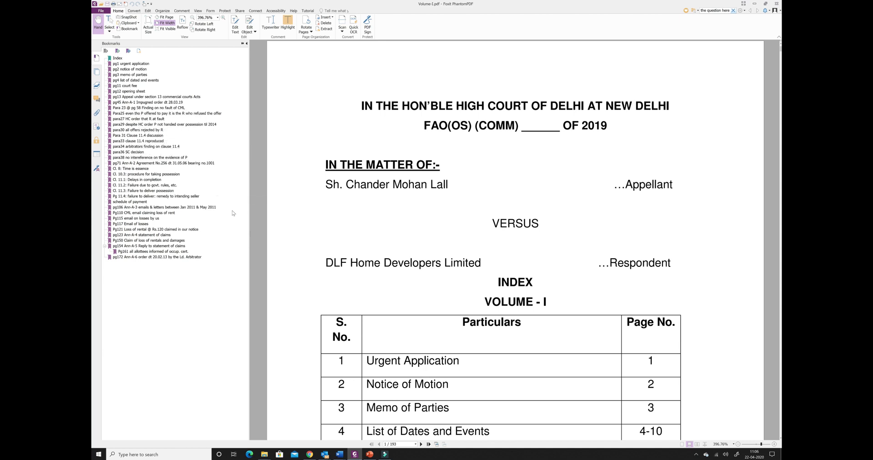
- Jump to the bookmarked Ann-A-2 agreement on pg71 and view its opening page
{"action": "left_click", "coordinate": [173, 163]}
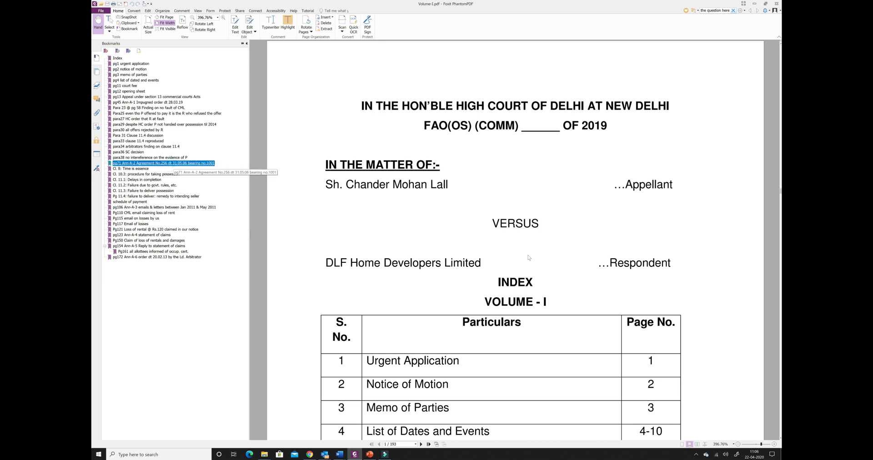
{"action": "scroll", "coordinate": [538, 242], "scroll_direction": "down", "scroll_amount": 2}
{"action": "scroll", "coordinate": [538, 243], "scroll_direction": "down", "scroll_amount": 5}
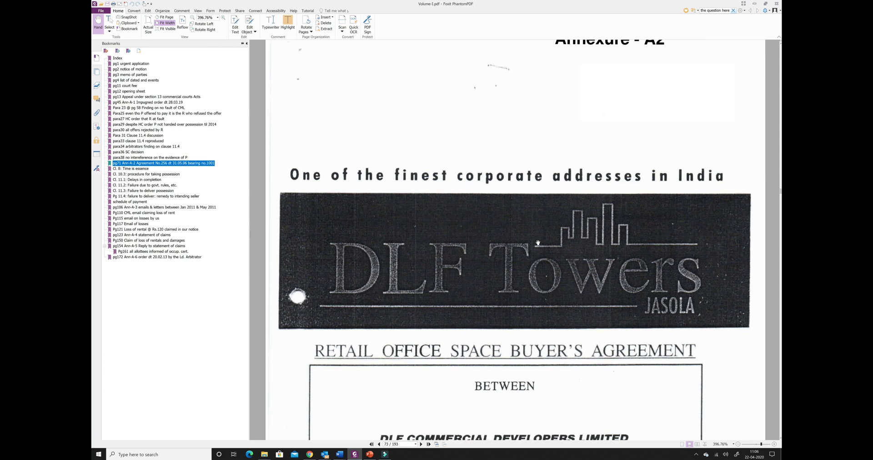
{"action": "scroll", "coordinate": [393, 216], "scroll_direction": "down", "scroll_amount": 2}
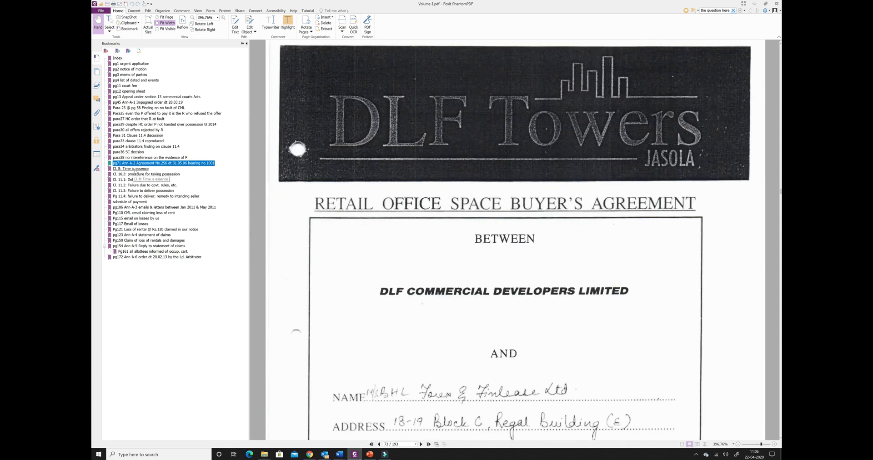
- Go to the bookmark "Cl. 8: Time is essence" and activate the Pencil drawing tool for annotating the clause
{"action": "left_click", "coordinate": [136, 169]}
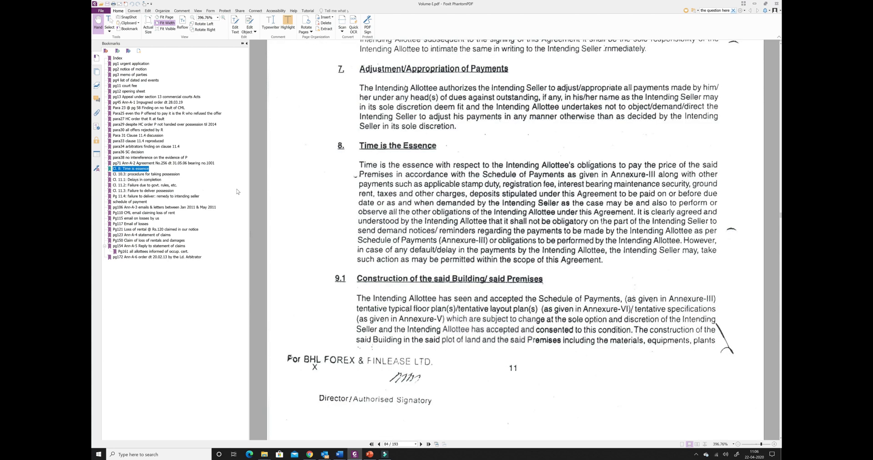
{"action": "left_click", "coordinate": [182, 10]}
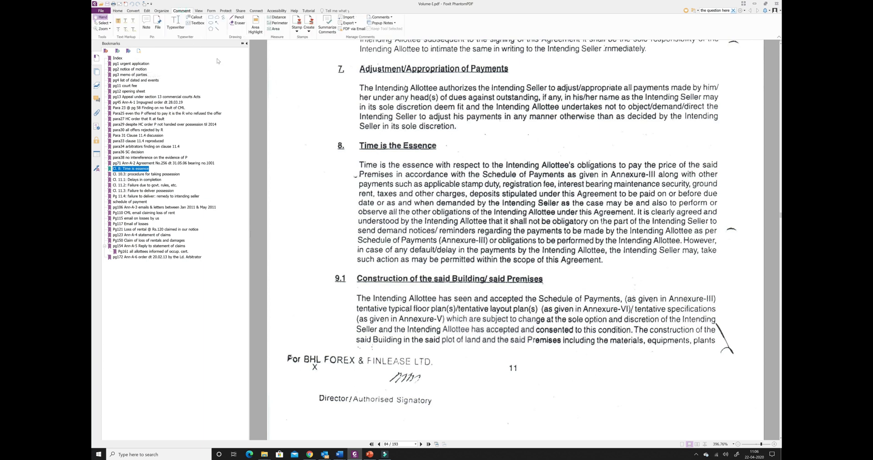
{"action": "left_click", "coordinate": [237, 17]}
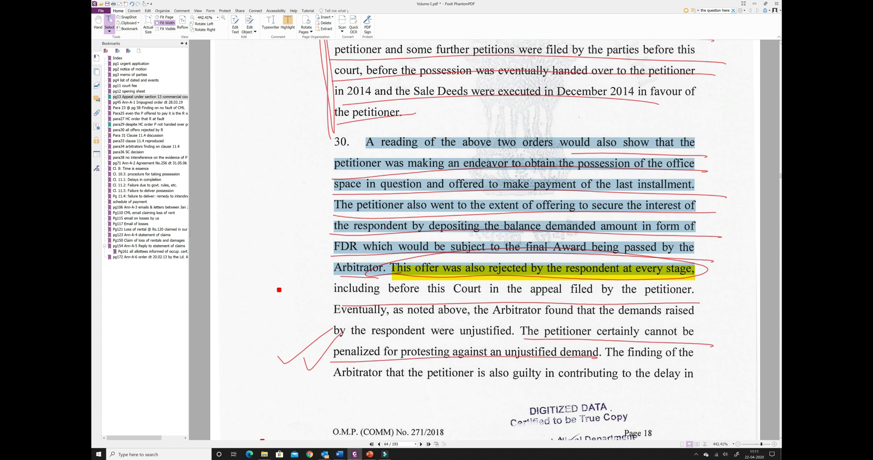
- Restore the PDF window to half-screen size and wrap the long bookmarks within a narrower bookmark list
{"action": "left_click", "coordinate": [766, 4]}
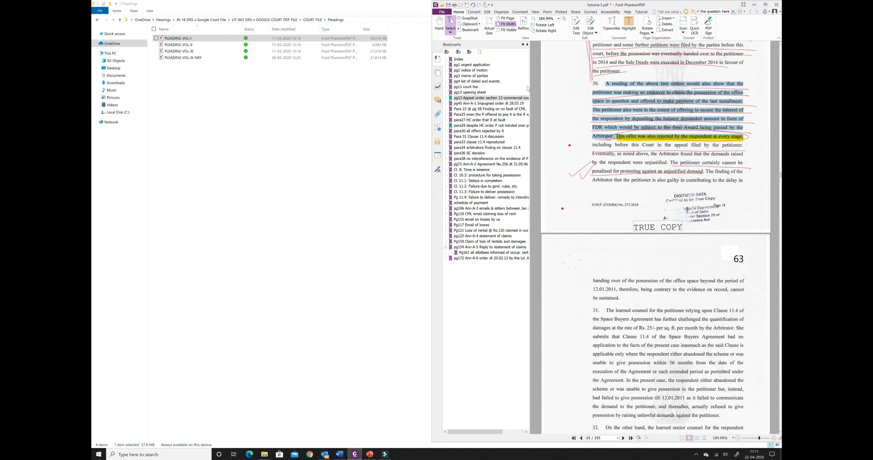
{"action": "right_click", "coordinate": [487, 98]}
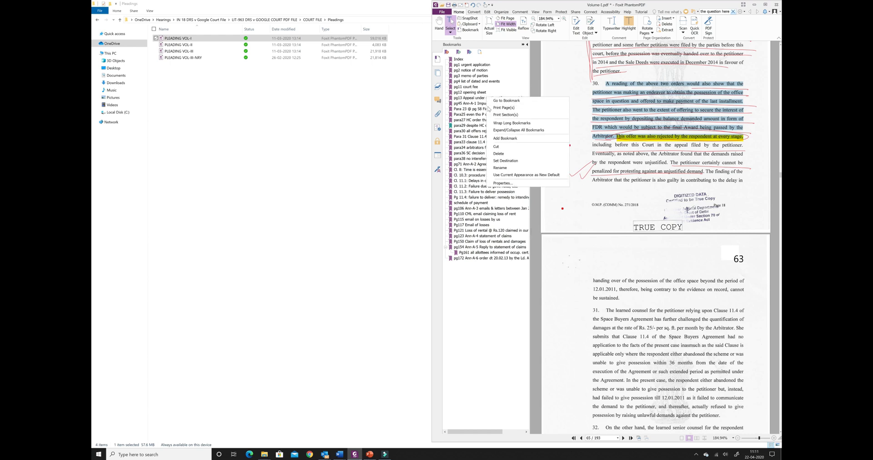
{"action": "left_click", "coordinate": [499, 123]}
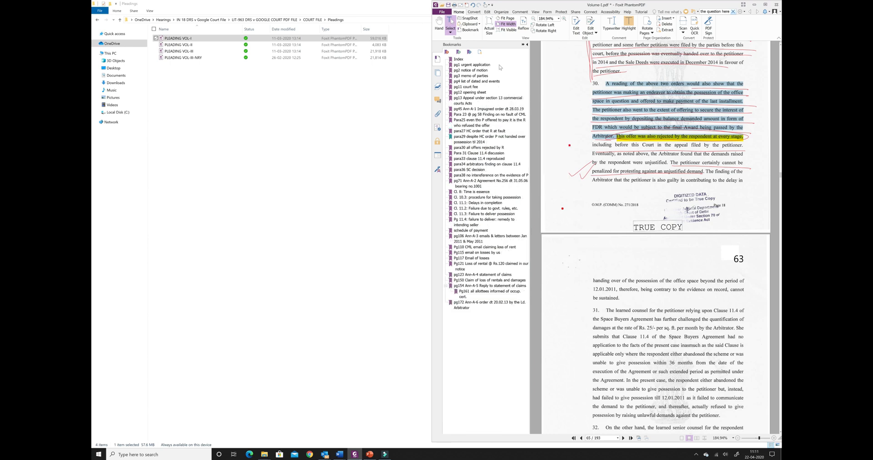
{"action": "mouse_move", "coordinate": [530, 188]}
{"action": "left_mouse_down"}
{"action": "mouse_move", "coordinate": [578, 190]}
{"action": "mouse_move", "coordinate": [527, 192]}
{"action": "mouse_move", "coordinate": [535, 194]}
{"action": "left_mouse_up"}
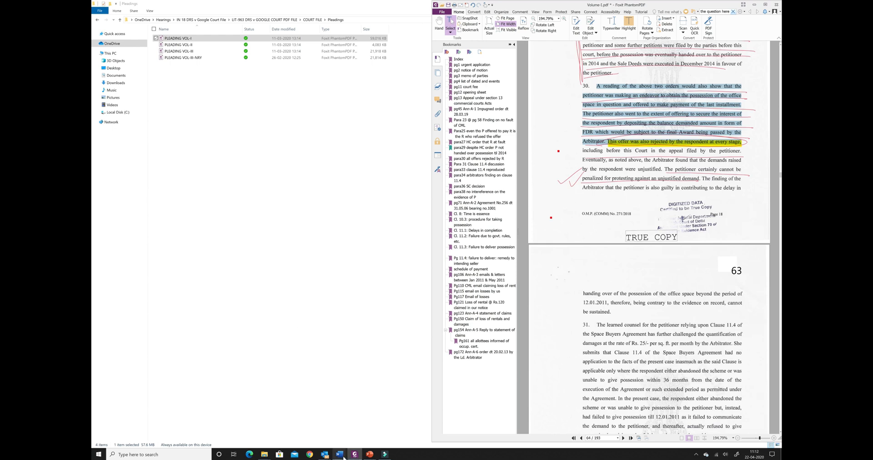
- Switch to the blank Word document beside the PDF and paste in paragraph 30's text from "A reading of the above" through "at every stage,"
{"action": "mouse_move", "coordinate": [343, 457]}
{"action": "left_click", "coordinate": [390, 422]}
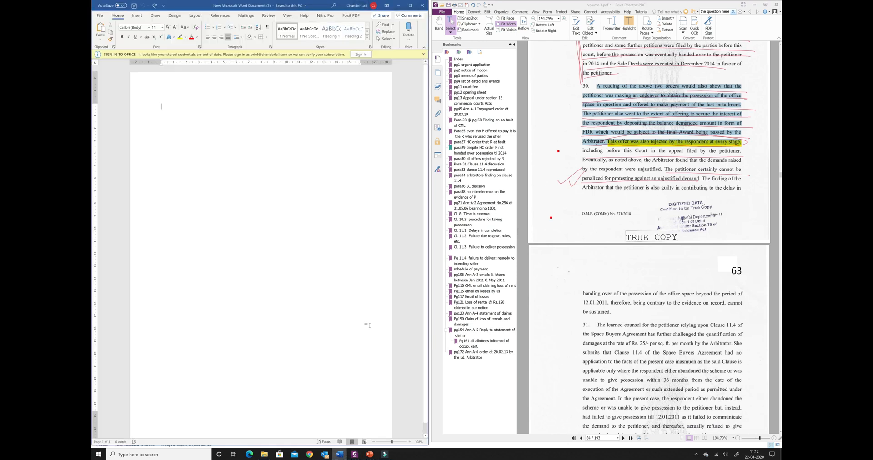
{"action": "scroll", "coordinate": [547, 196], "scroll_direction": "down", "scroll_amount": 1}
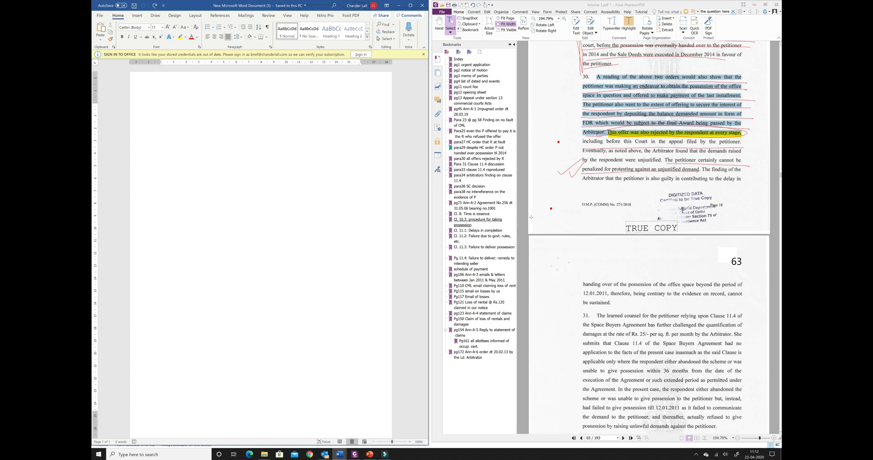
{"action": "scroll", "coordinate": [547, 196], "scroll_direction": "up", "scroll_amount": 1}
{"action": "scroll", "coordinate": [548, 195], "scroll_direction": "up", "scroll_amount": 2}
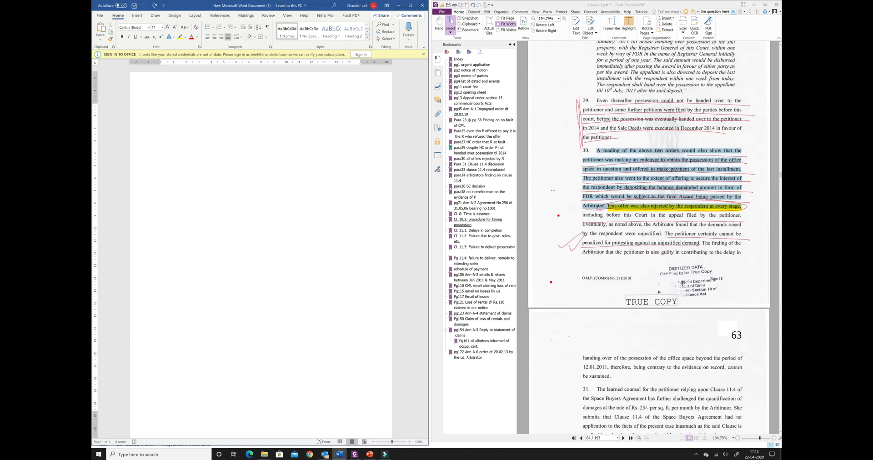
{"action": "scroll", "coordinate": [553, 190], "scroll_direction": "up", "scroll_amount": 2}
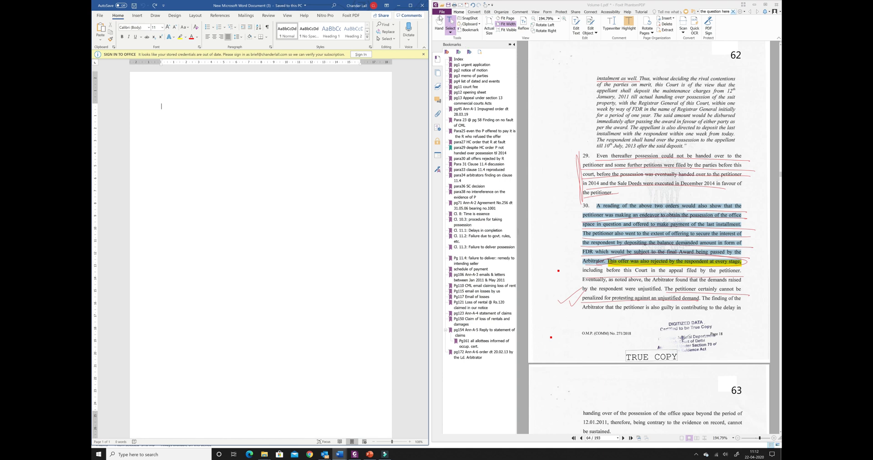
{"action": "left_click", "coordinate": [596, 208]}
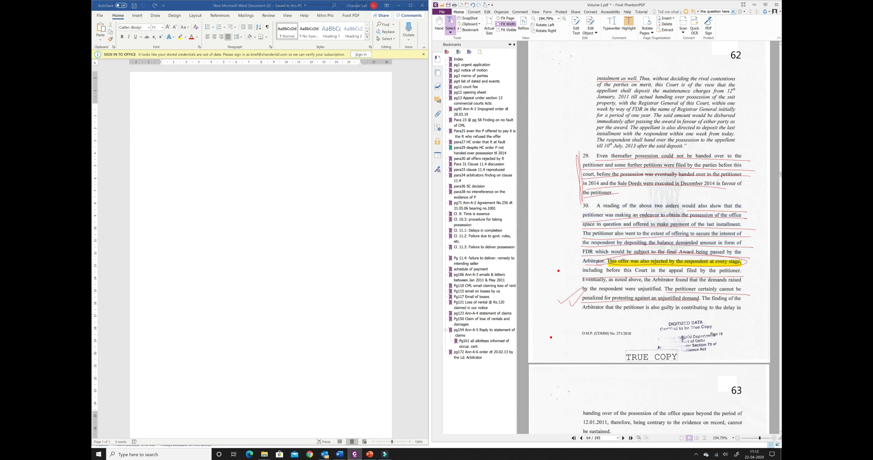
{"action": "left_click_drag", "start_coordinate": [596, 208], "coordinate": [741, 261]}
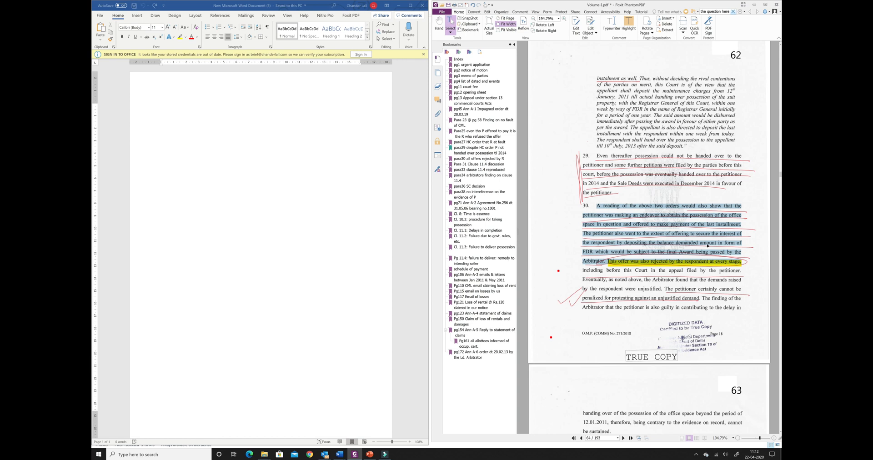
{"action": "right_click", "coordinate": [648, 227]}
{"action": "left_click", "coordinate": [664, 231]}
{"action": "left_click", "coordinate": [192, 125]}
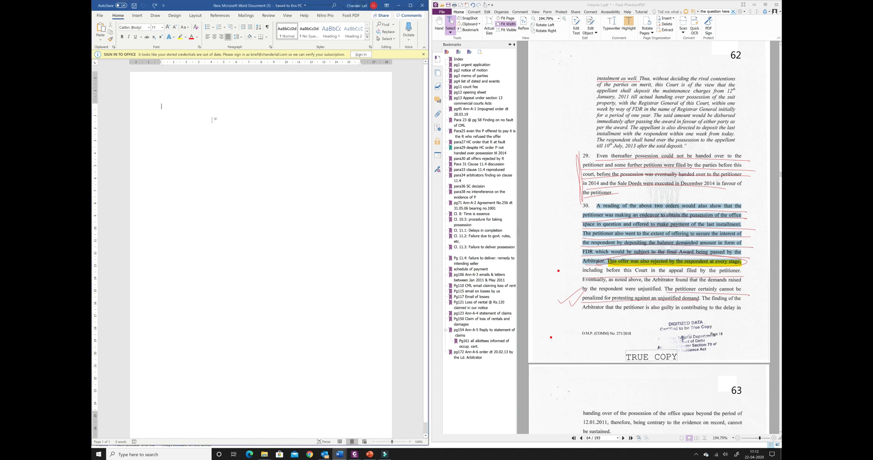
{"action": "key", "text": "ctrl+v"}
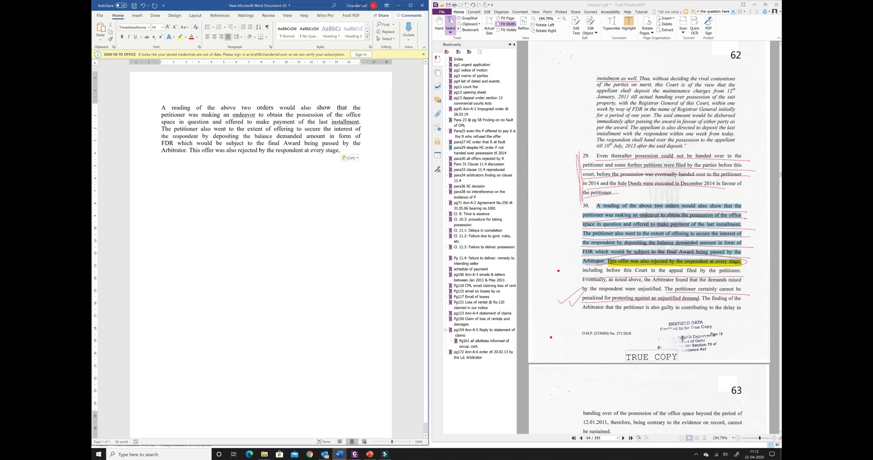
- Insert the lead-in line "In paragraph 30 of the statement of claim it is stated as under :" above the pasted passage
{"action": "left_click", "coordinate": [160, 107]}
{"action": "key", "text": "Return"}
{"action": "key", "text": "Return"}
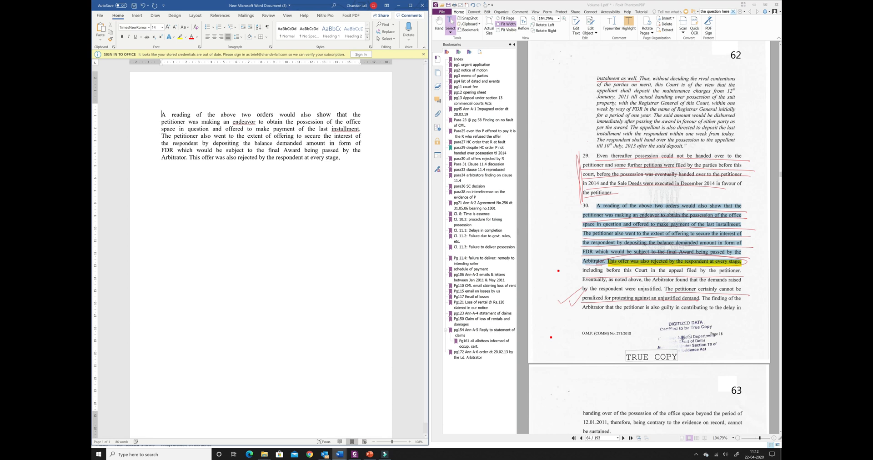
{"action": "type", "text": "In paragraph 30 of the statement of cla"}
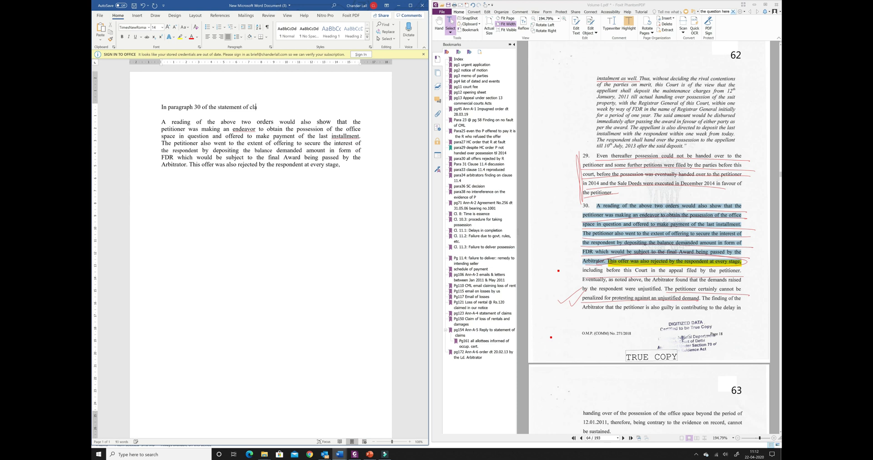
{"action": "type", "text": "im it is stated as under"}
- Indent the pasted paragraph 30 passage, enclose it in double quotation marks, and start a new line below it
{"action": "left_click", "coordinate": [281, 122]}
{"action": "key", "text": "Tab"}
{"action": "type", "text": "\""}
{"action": "key", "text": "Tab"}
{"action": "key", "text": "Down"}
{"action": "key", "text": "Down"}
{"action": "key", "text": "Down"}
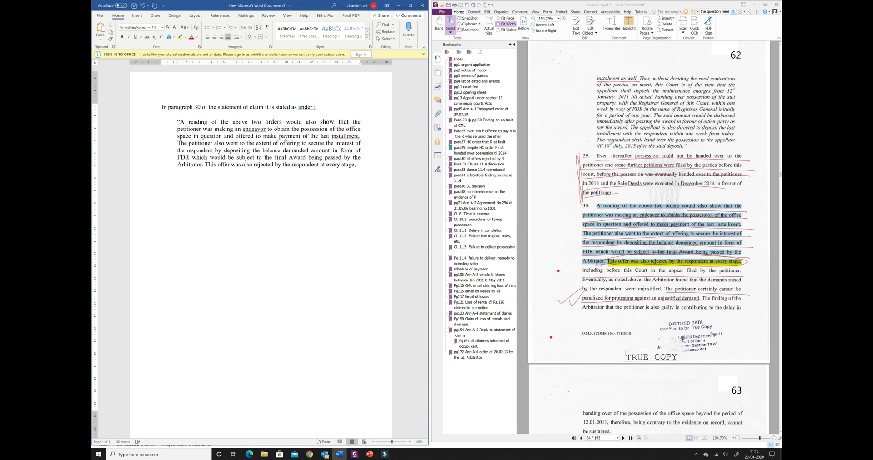
{"action": "type", "text": "\""}
{"action": "key", "text": "Return"}
- Copy paragraph 32's text on the PDF page from "On the other hand" through "into an Agreement" and paste it below the first quotation
{"action": "scroll", "coordinate": [738, 358], "scroll_direction": "down", "scroll_amount": 10}
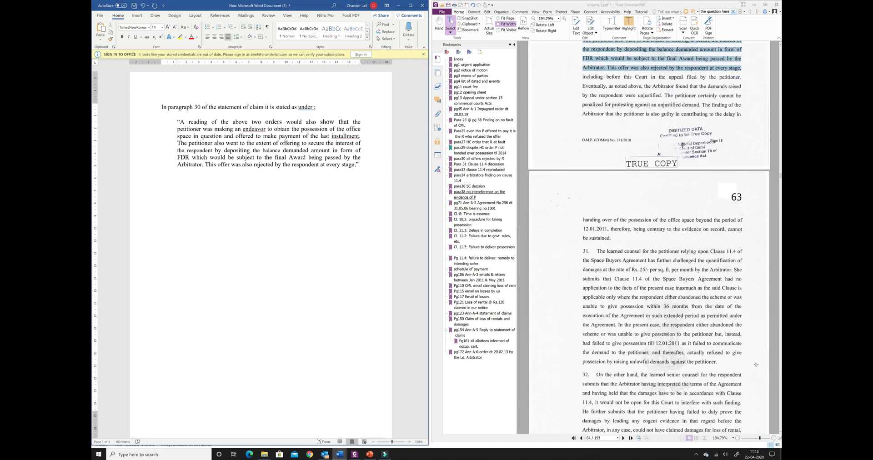
{"action": "scroll", "coordinate": [737, 358], "scroll_direction": "down", "scroll_amount": 4}
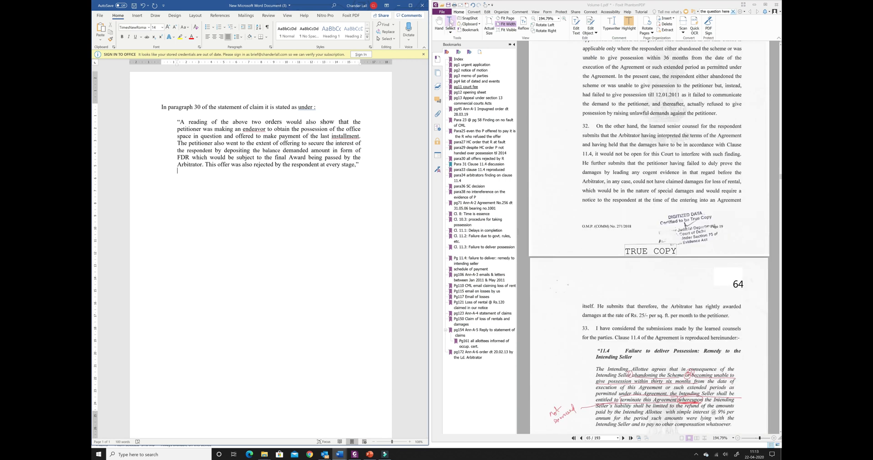
{"action": "left_click_drag", "start_coordinate": [593, 121], "coordinate": [743, 201]}
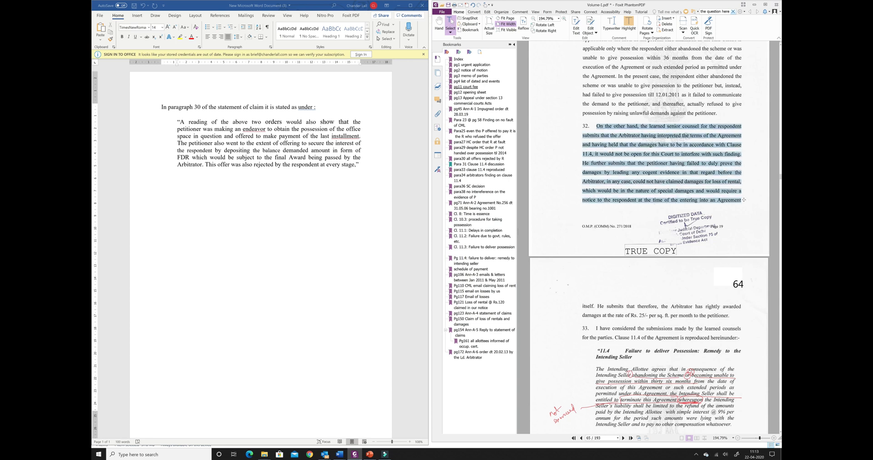
{"action": "left_click", "coordinate": [223, 185]}
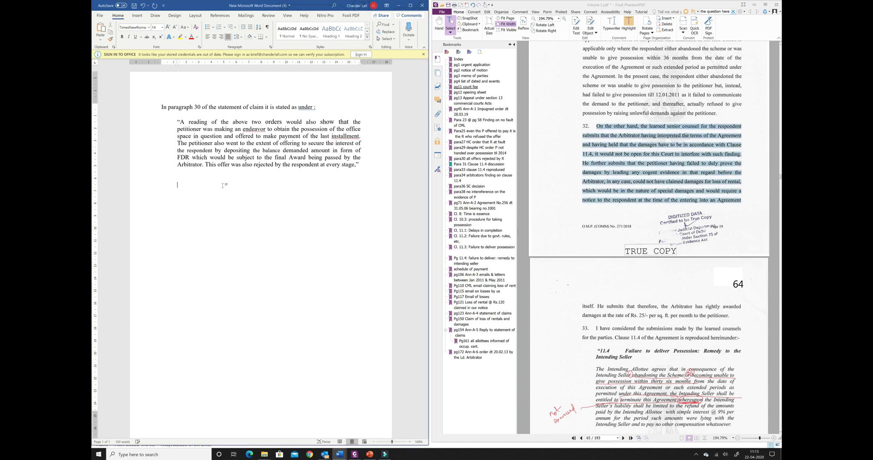
{"action": "key", "text": "ctrl+v"}
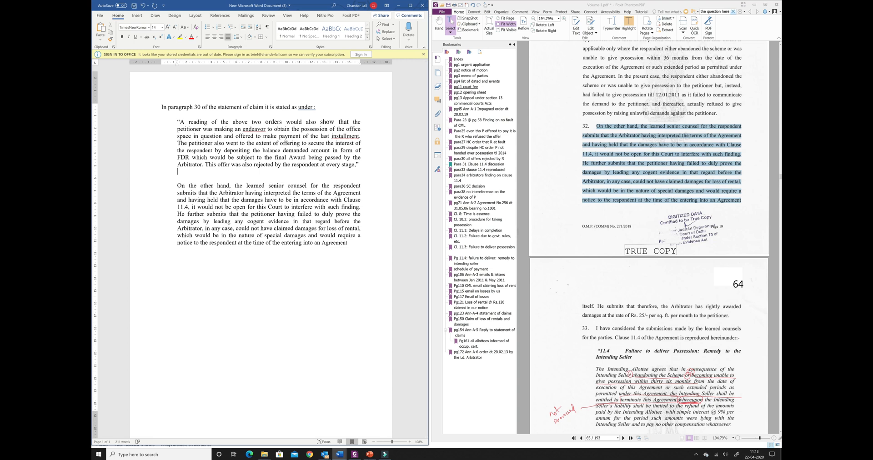
- Insert the lead-in line "Further in paragraph 32 it is stated :" above the second passage and enclose that passage in double quotation marks
{"action": "key", "text": "Return"}
{"action": "type", "text": "Further "}
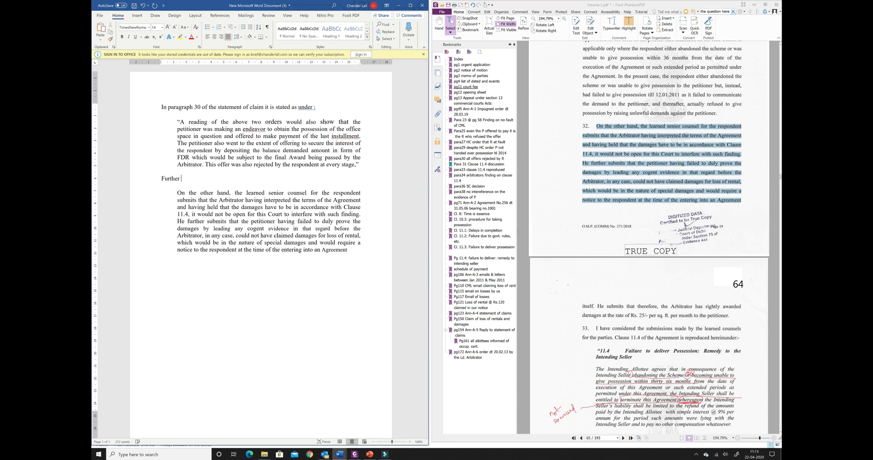
{"action": "type", "text": "in paragraph 32 it is stated :"}
{"action": "left_click", "coordinate": [178, 193]}
{"action": "type", "text": "\""}
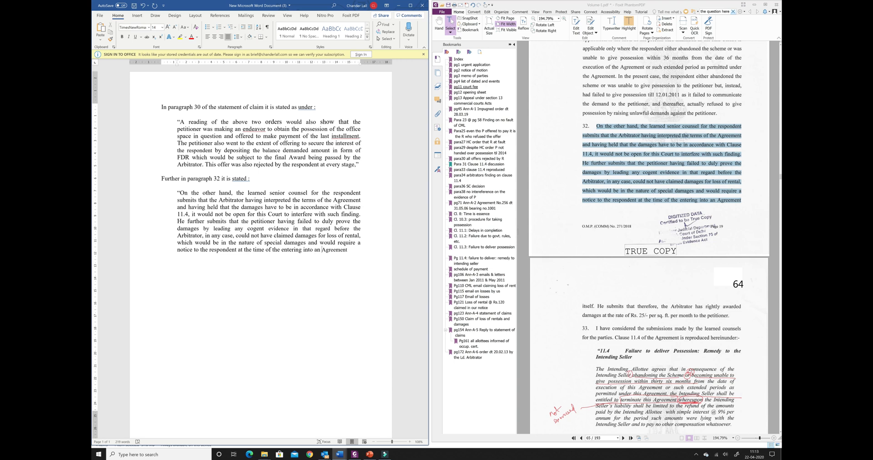
{"action": "type", "text": "\""}
- Take a snapshot of the italic passage on scanned page 31 of the Volume-I PDF and paste it below the second quotation in Word
{"action": "left_click", "coordinate": [755, 4]}
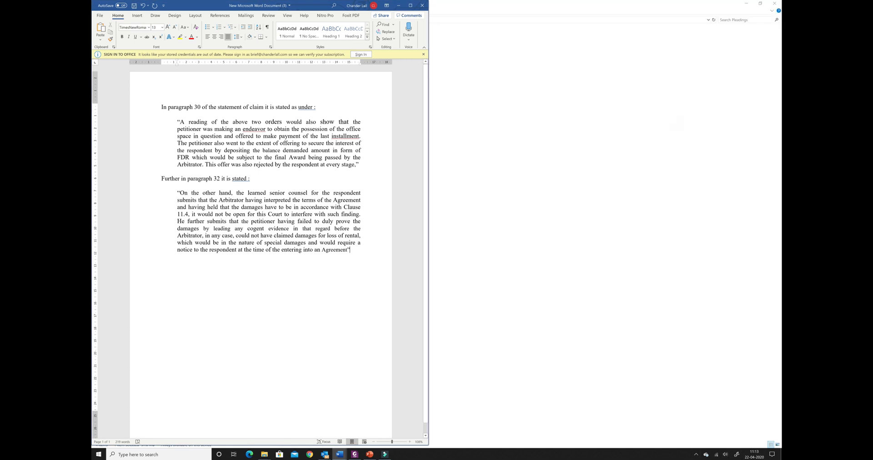
{"action": "left_click", "coordinate": [235, 455]}
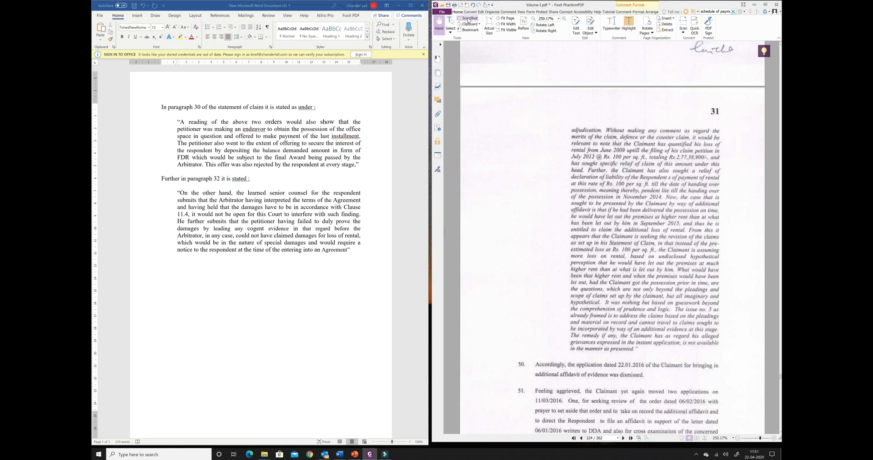
{"action": "left_click", "coordinate": [469, 19]}
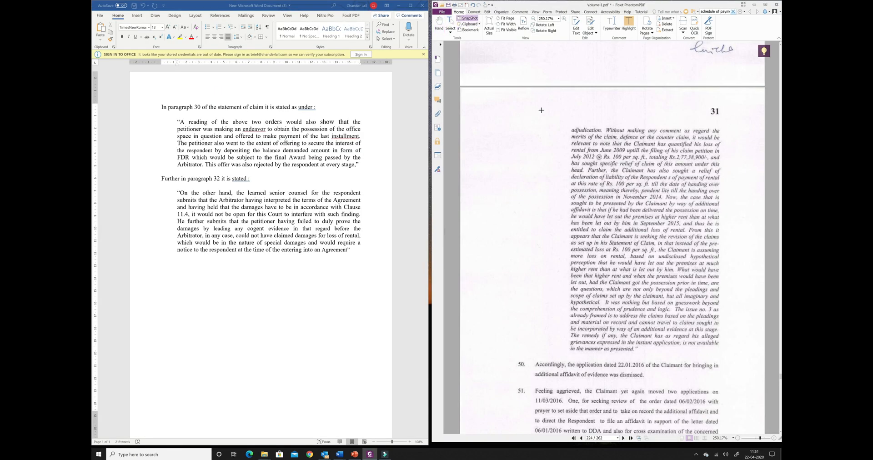
{"action": "left_click_drag", "start_coordinate": [567, 123], "coordinate": [726, 356]}
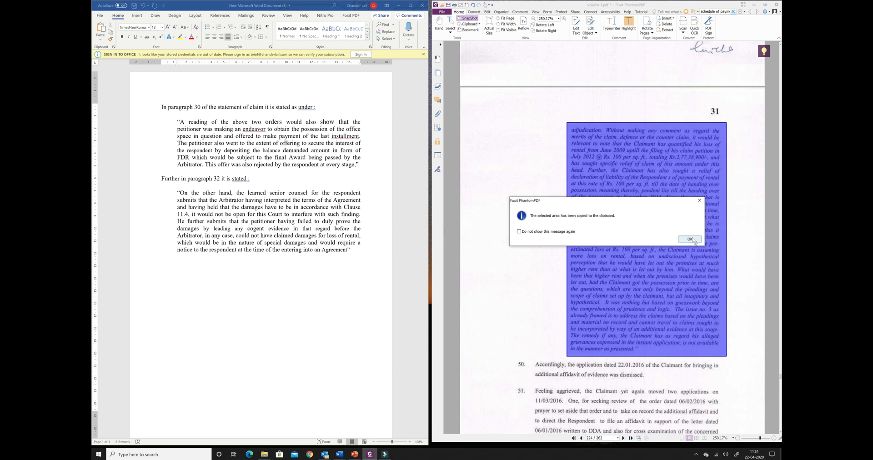
{"action": "left_click", "coordinate": [690, 239]}
{"action": "left_click", "coordinate": [273, 266]}
{"action": "key", "text": "Up"}
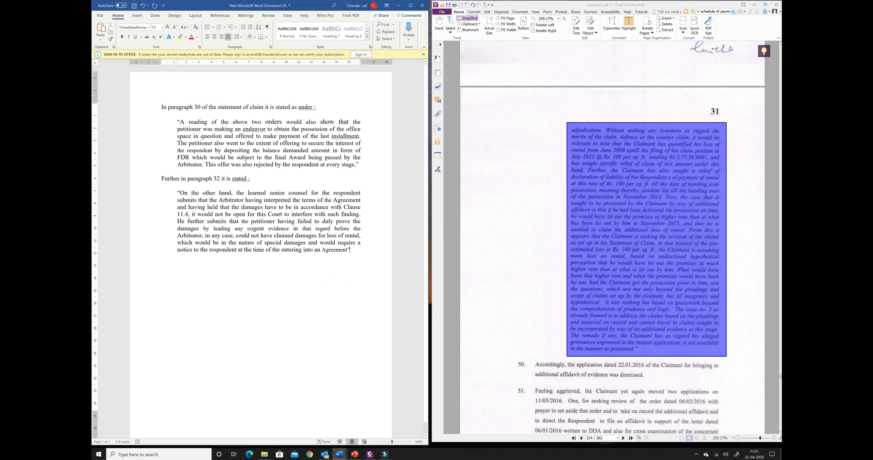
{"action": "key", "text": "ctrl+v"}
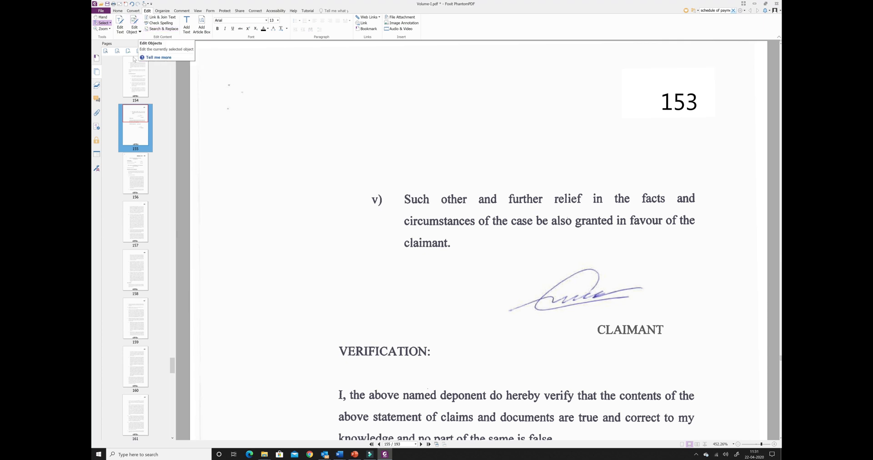
- In the Volume-I PDF, start inserting pages at page 155 and choose the Award file from the NOA folder as the source
{"action": "left_click", "coordinate": [237, 104]}
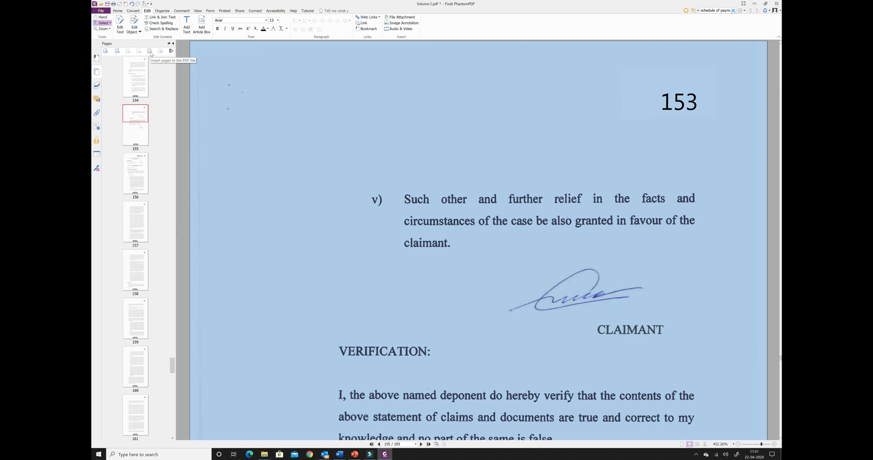
{"action": "left_click", "coordinate": [150, 53]}
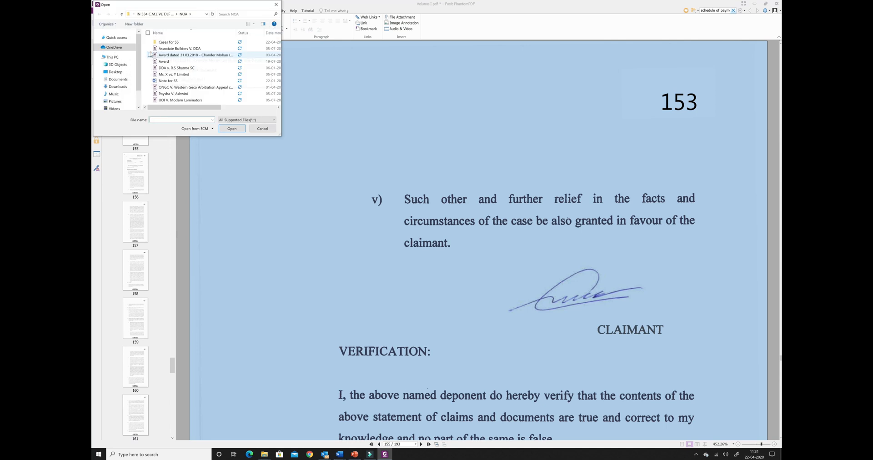
{"action": "left_click", "coordinate": [188, 60]}
{"action": "left_click", "coordinate": [233, 129]}
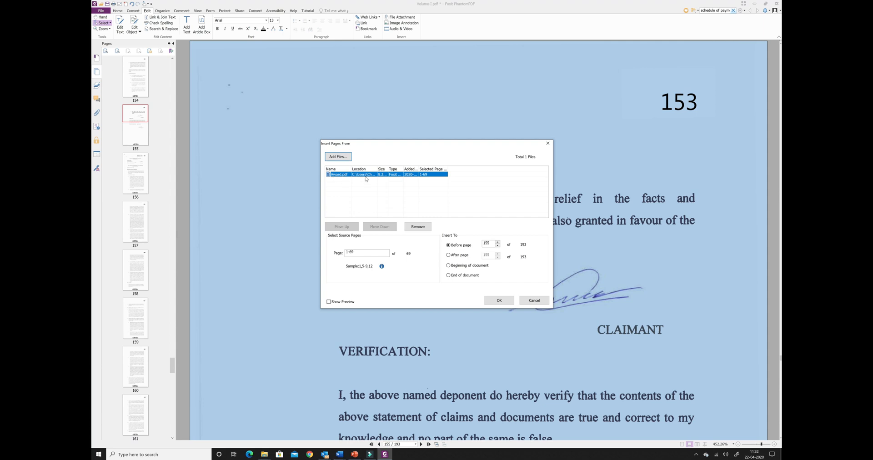
- Set the insertion point to the end of the document and insert pages 1-69 of Award.pdf
{"action": "left_click", "coordinate": [497, 242]}
{"action": "left_click", "coordinate": [498, 242]}
{"action": "left_click", "coordinate": [498, 242]}
{"action": "left_click", "coordinate": [498, 242]}
{"action": "left_click", "coordinate": [498, 242]}
{"action": "left_click", "coordinate": [498, 242]}
{"action": "left_click", "coordinate": [448, 275]}
{"action": "left_click", "coordinate": [500, 300]}
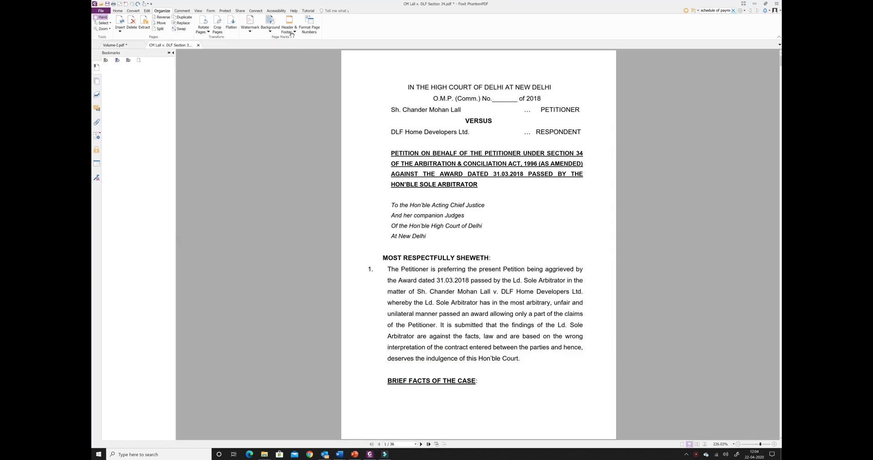
- Start adding a header to the Section 34 petition PDF and set the page number format to "1 of n"
{"action": "left_click", "coordinate": [294, 32]}
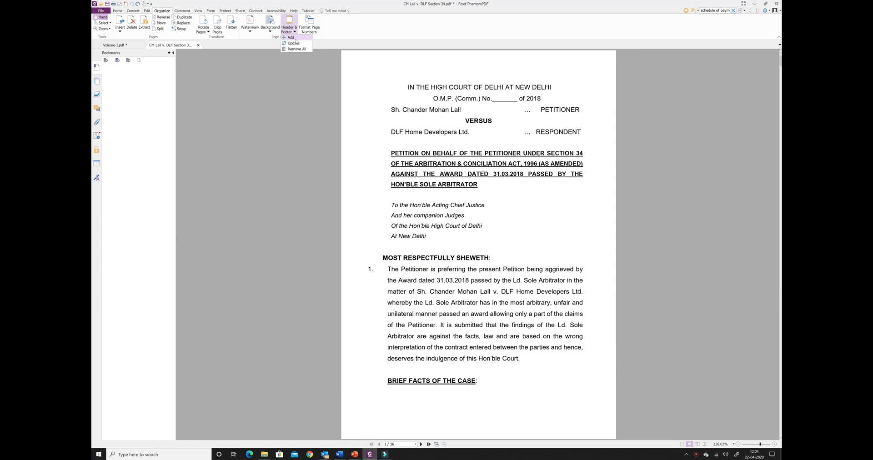
{"action": "left_click", "coordinate": [294, 38]}
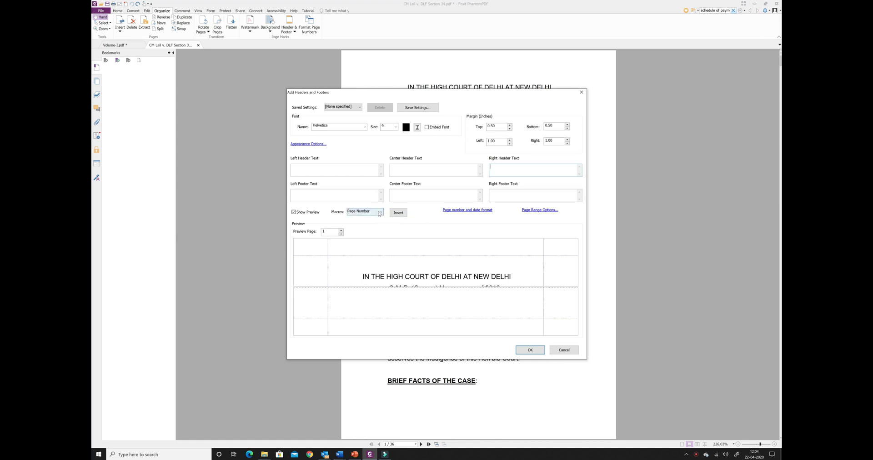
{"action": "left_click", "coordinate": [458, 210]}
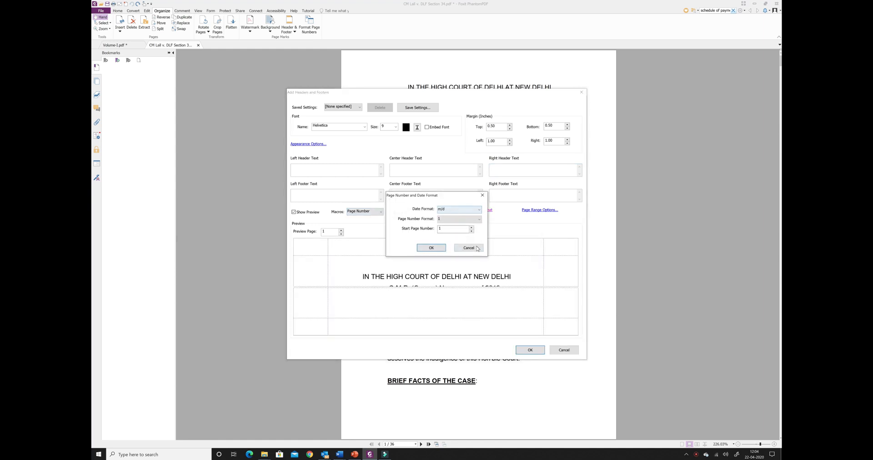
{"action": "left_click", "coordinate": [475, 252]}
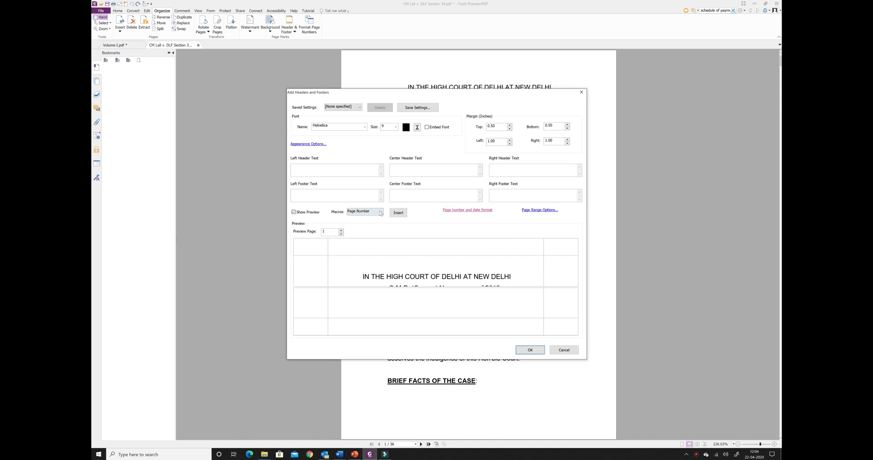
{"action": "left_click", "coordinate": [380, 213]}
{"action": "left_click", "coordinate": [378, 227]}
{"action": "left_click", "coordinate": [467, 211]}
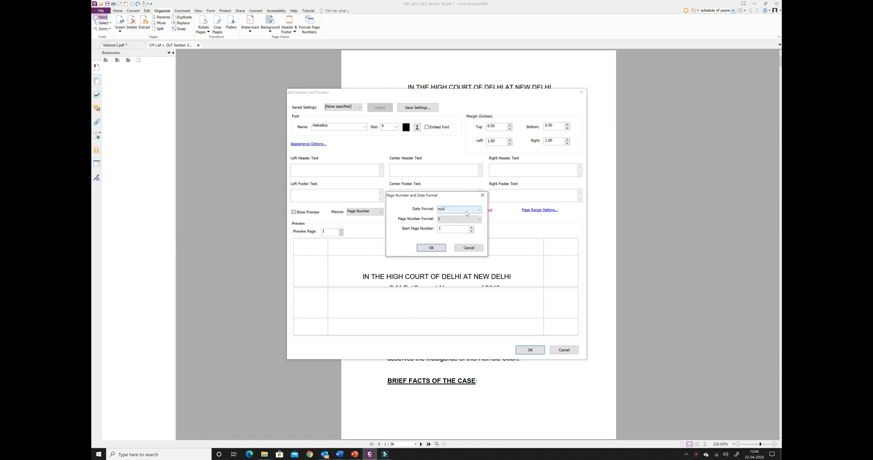
{"action": "left_click", "coordinate": [479, 220]}
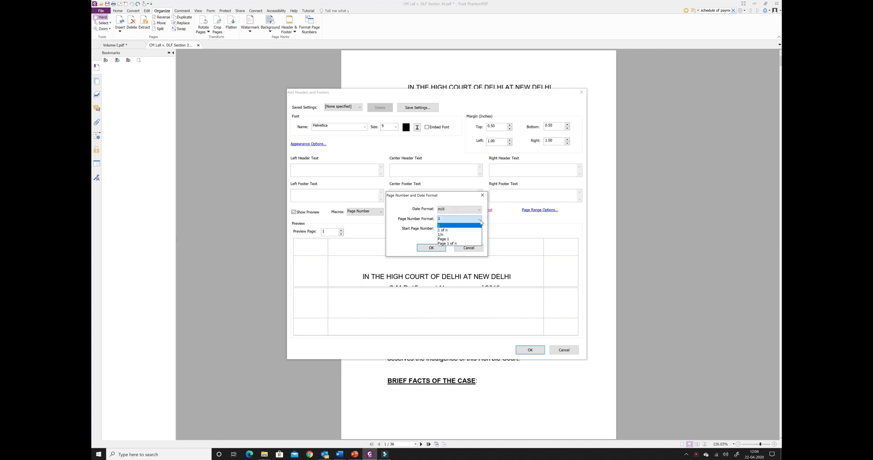
{"action": "left_click", "coordinate": [443, 230]}
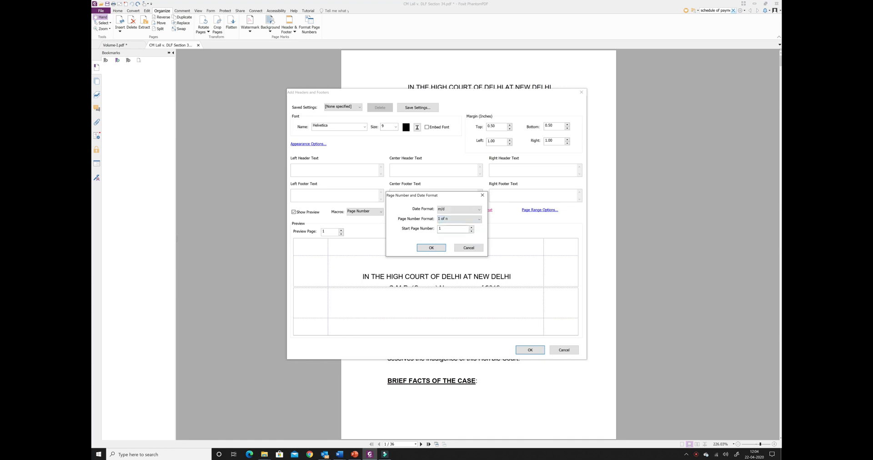
{"action": "left_click", "coordinate": [433, 248]}
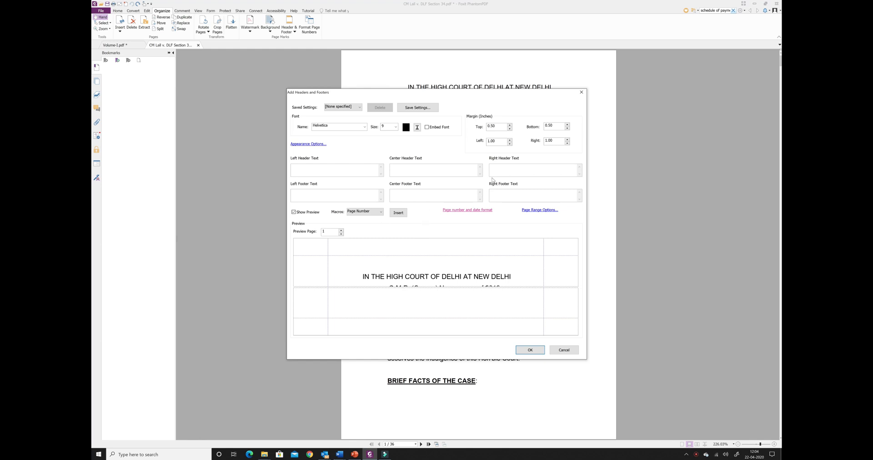
- Insert the page number in the right header and enter "Only for reference purposes" as the center header text
{"action": "left_click", "coordinate": [394, 214]}
{"action": "key", "text": "BackSpace"}
{"action": "type", "text": "Only for reference purposes"}
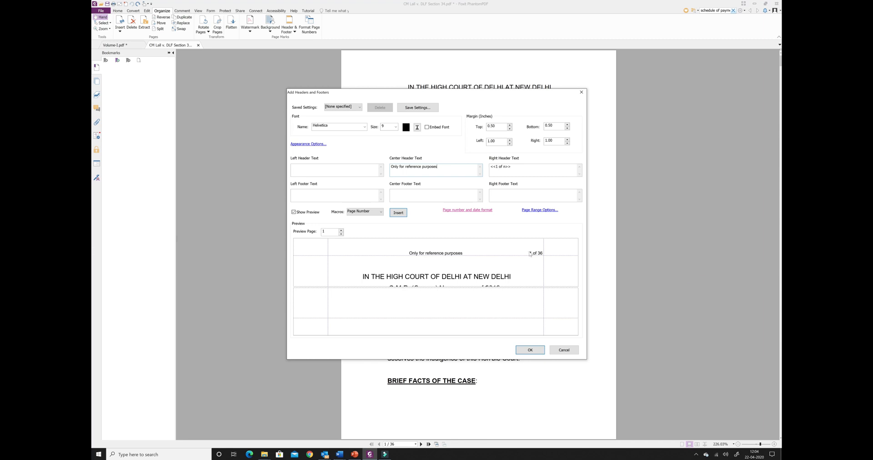
- Insert the date in dd/mm/yy format in the left header and apply the header to the document
{"action": "left_click", "coordinate": [315, 168]}
{"action": "left_click", "coordinate": [381, 212]}
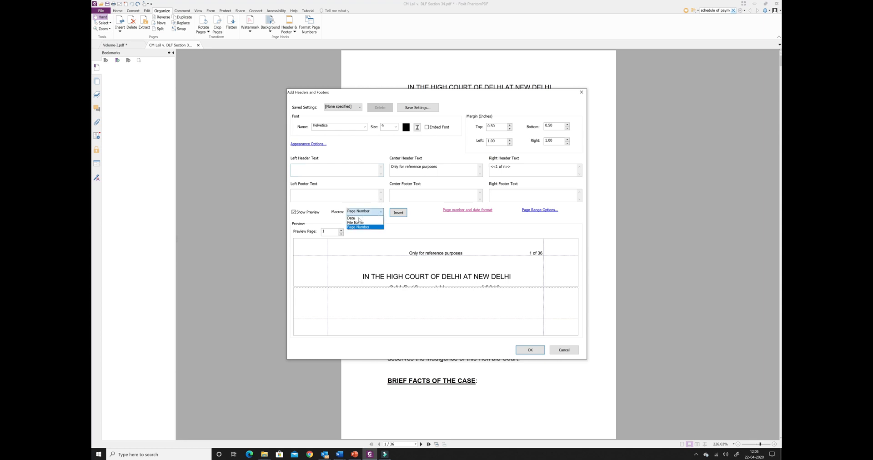
{"action": "left_click", "coordinate": [357, 218]}
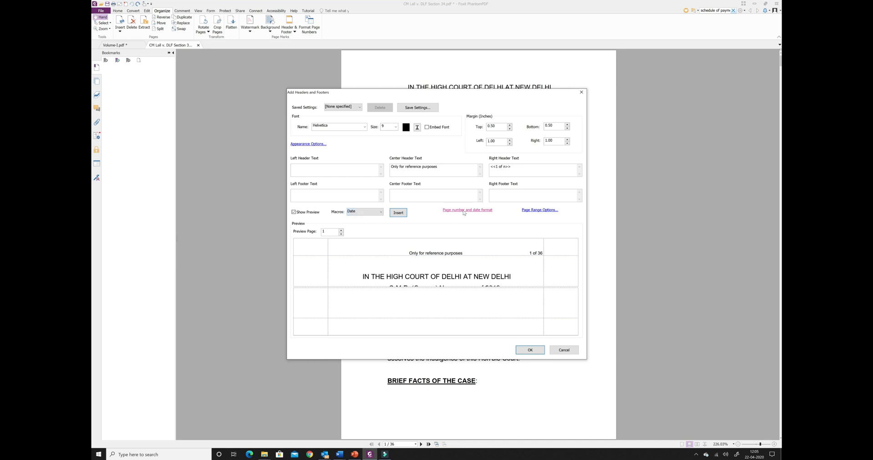
{"action": "left_click", "coordinate": [464, 212]}
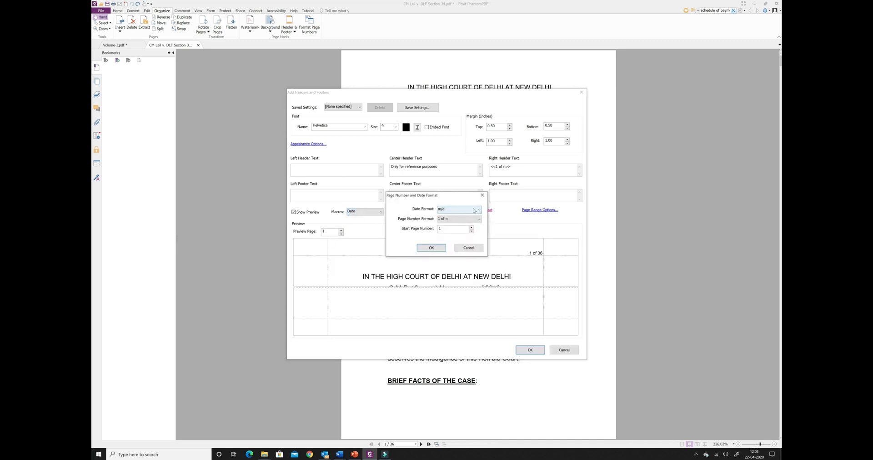
{"action": "left_click", "coordinate": [480, 210]}
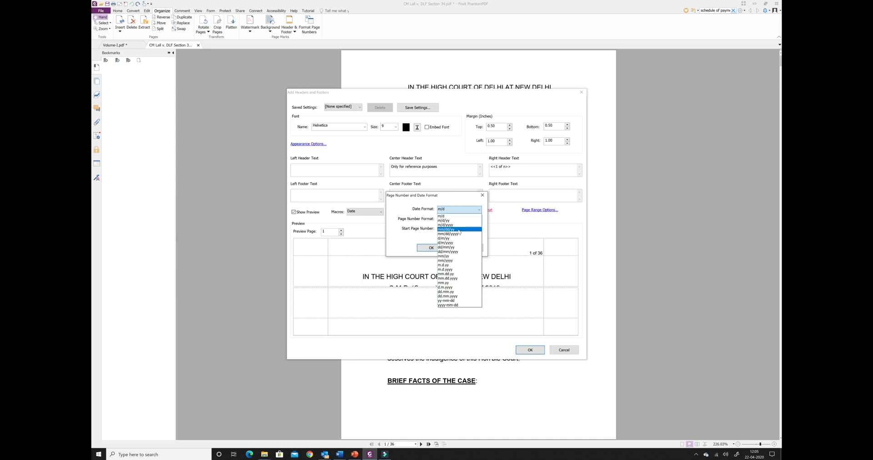
{"action": "left_click", "coordinate": [452, 248]}
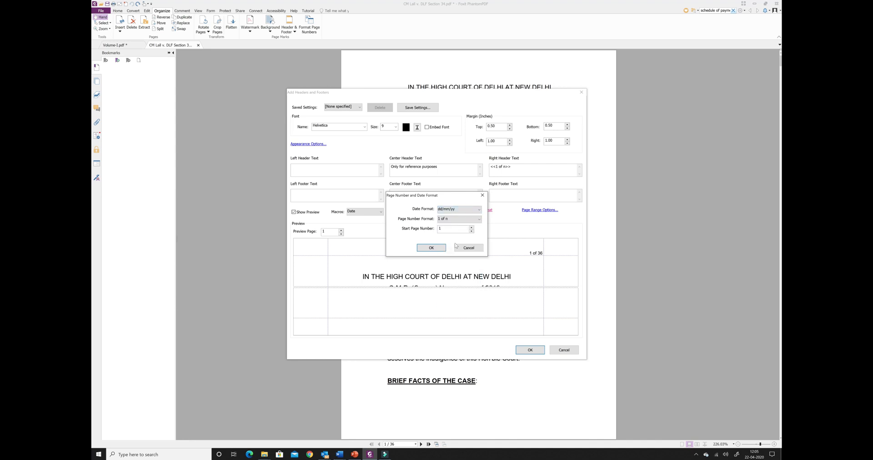
{"action": "left_click", "coordinate": [430, 248]}
{"action": "left_click", "coordinate": [404, 214]}
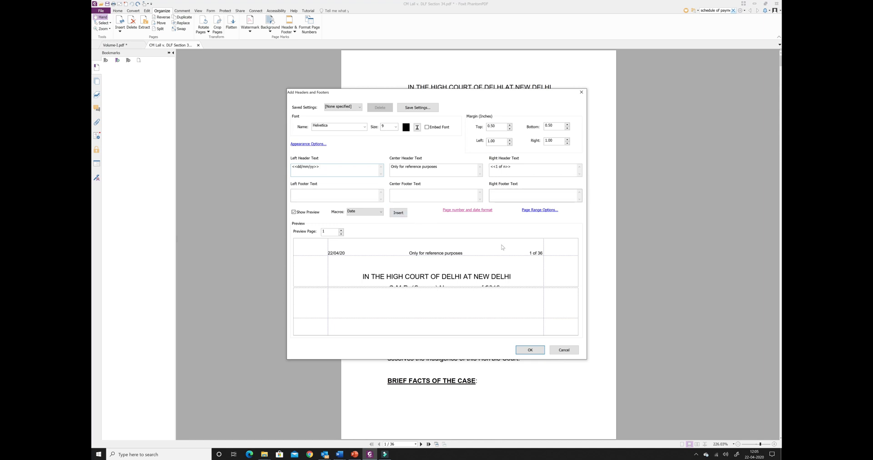
{"action": "left_click", "coordinate": [528, 349]}
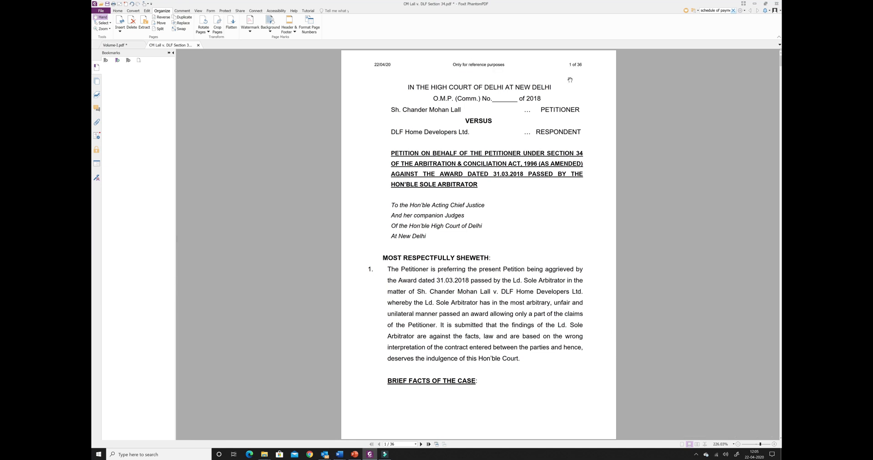
- Create a text watermark reading "draft" for the petition and set its opacity to 10%
{"action": "left_click", "coordinate": [251, 32]}
{"action": "left_click", "coordinate": [251, 38]}
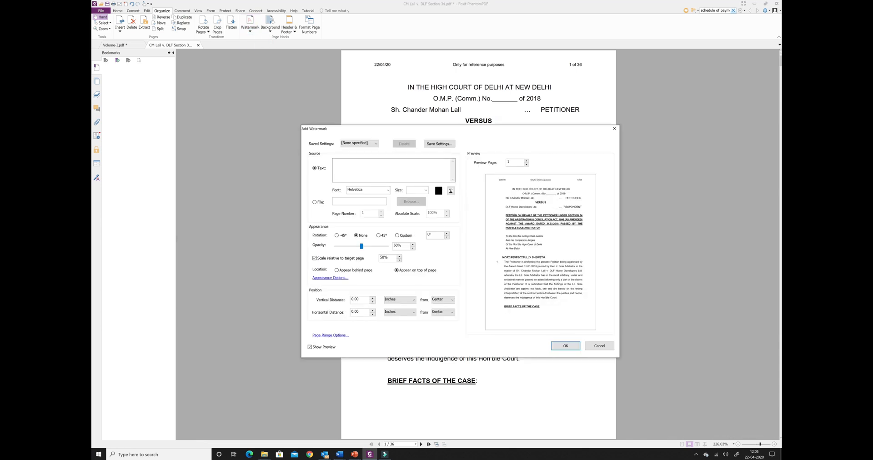
{"action": "type", "text": "draft"}
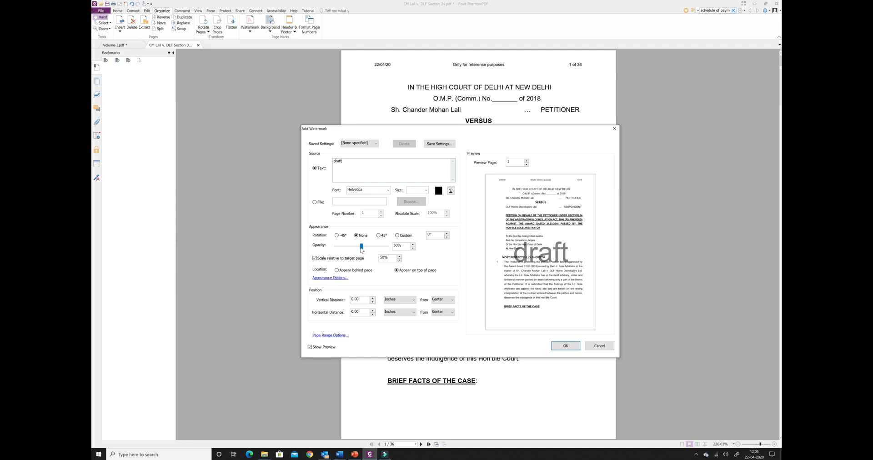
{"action": "left_click_drag", "start_coordinate": [360, 246], "coordinate": [341, 250]}
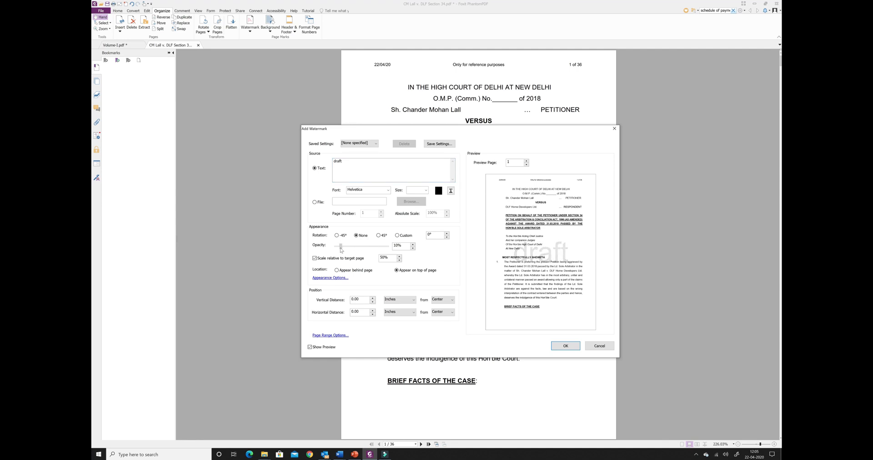
- Rotate the draft watermark by 45°, increase its scale relative to the target page, and apply it
{"action": "left_click", "coordinate": [378, 235]}
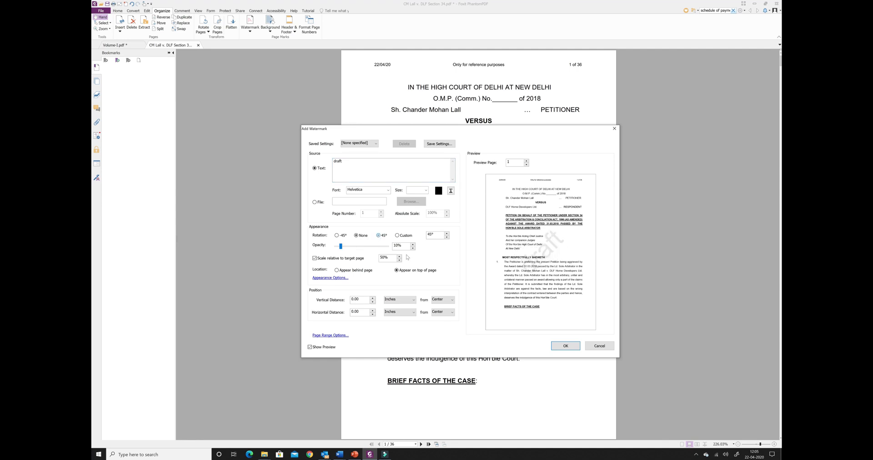
{"action": "left_click", "coordinate": [400, 257]}
{"action": "left_click_drag", "start_coordinate": [400, 257], "coordinate": [399, 257]}
{"action": "left_click", "coordinate": [568, 347]}
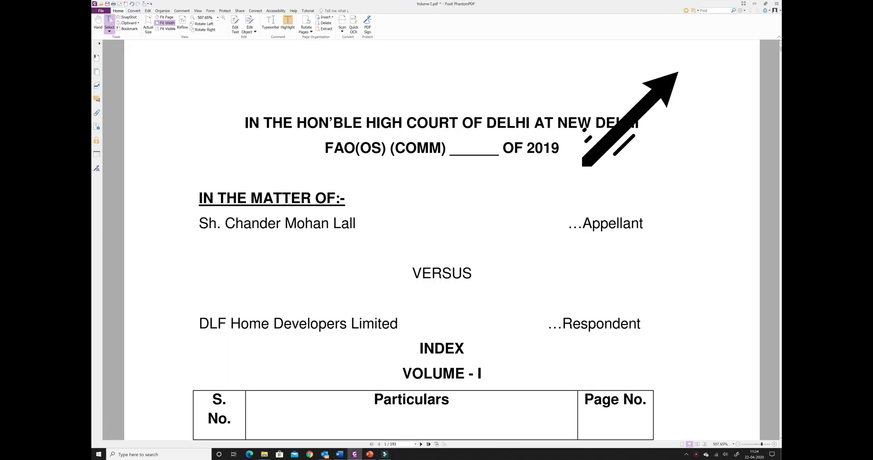
- Search the Volume-I PDF for "schedule of payment" and go to the first match
{"action": "key", "text": "ctrl+f"}
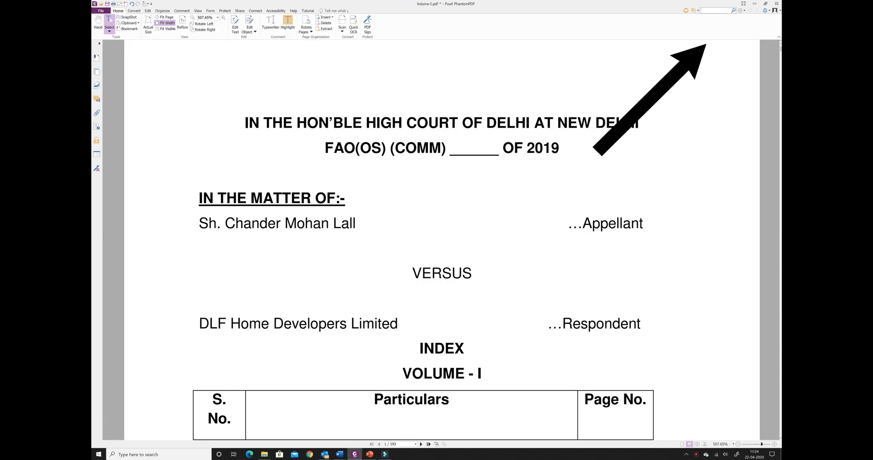
{"action": "type", "text": "s"}
{"action": "type", "text": "chedule "}
{"action": "type", "text": "of payment"}
{"action": "left_click", "coordinate": [757, 10]}
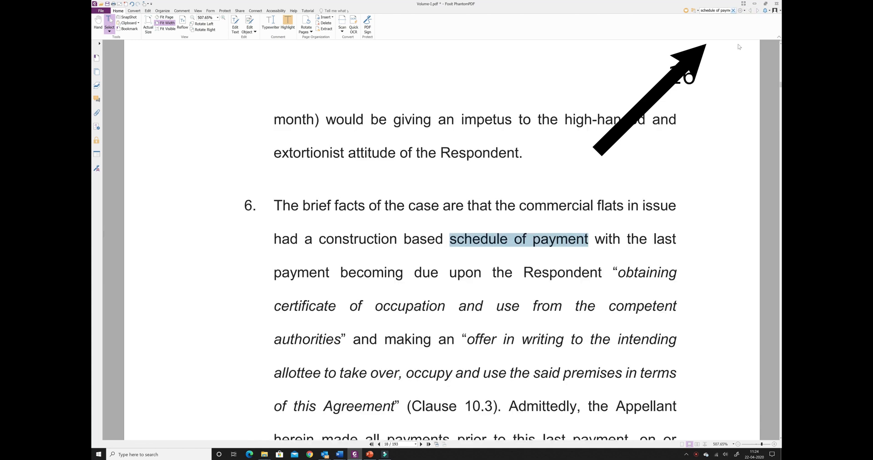
- Step through the next six matches of "schedule of payment" in the Volume-I PDF
{"action": "left_click", "coordinate": [757, 10]}
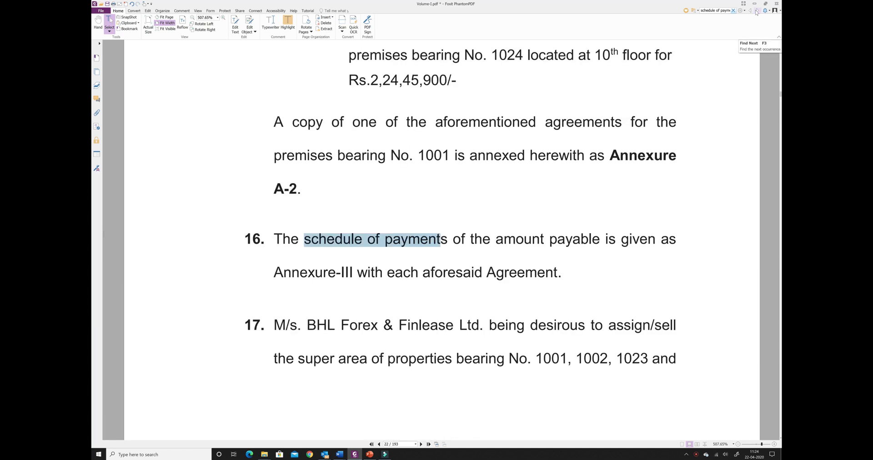
{"action": "left_click", "coordinate": [758, 11]}
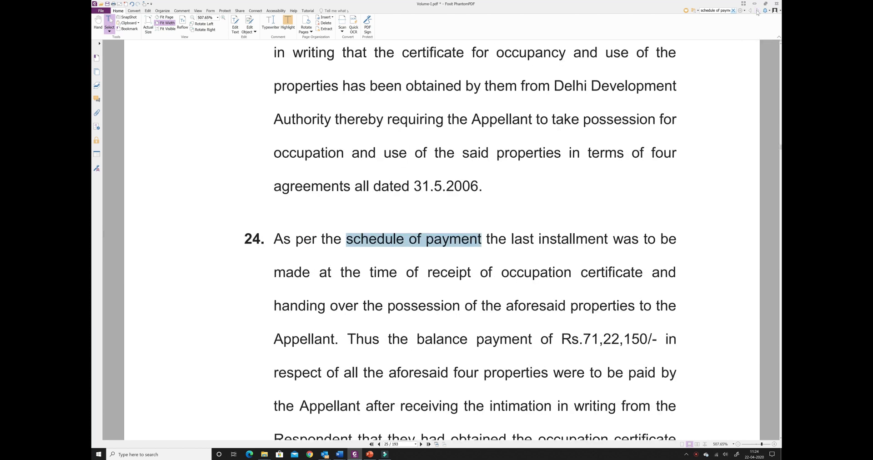
{"action": "left_click", "coordinate": [757, 11]}
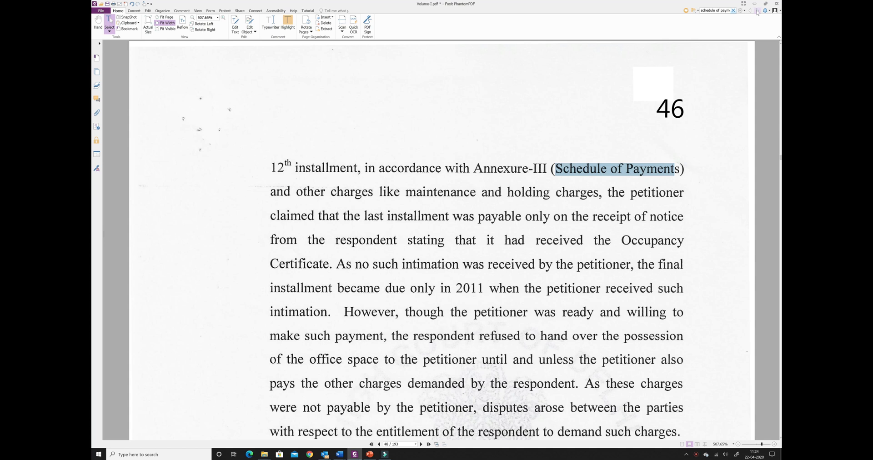
{"action": "left_click", "coordinate": [757, 11]}
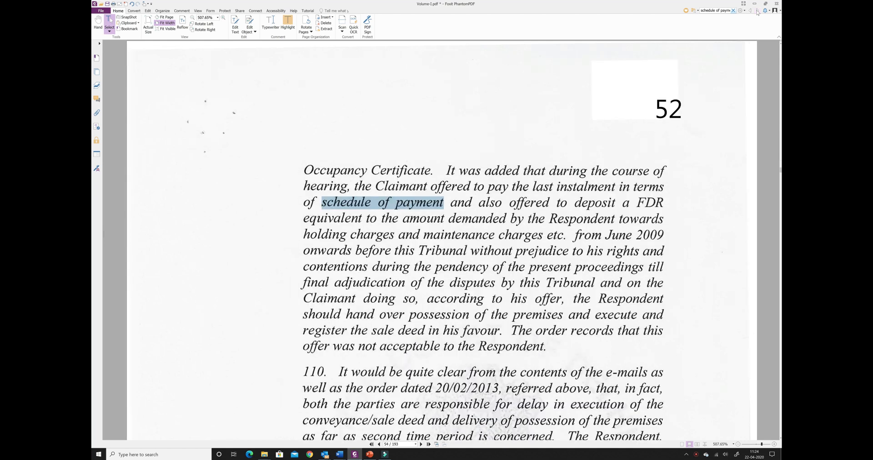
{"action": "left_click", "coordinate": [757, 11]}
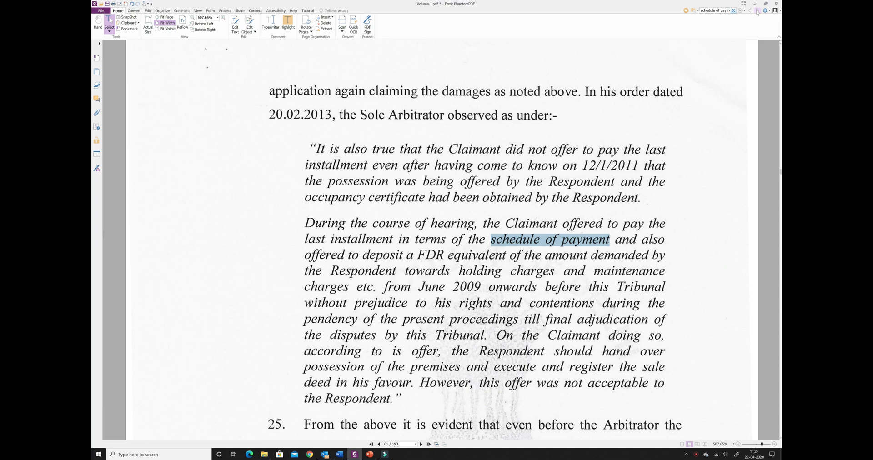
{"action": "left_click", "coordinate": [757, 10]}
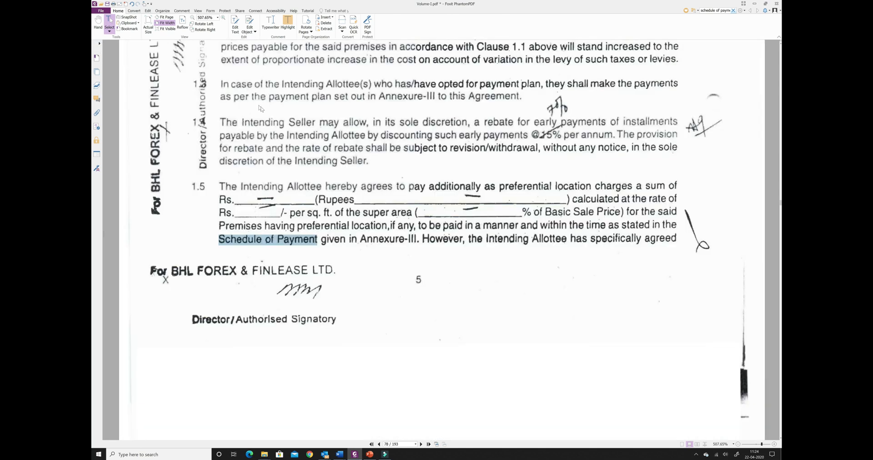
- Display the document's bookmarks and continue through the "schedule of payment" matches, past clause 8, "Time is the Essence"
{"action": "left_click", "coordinate": [100, 44]}
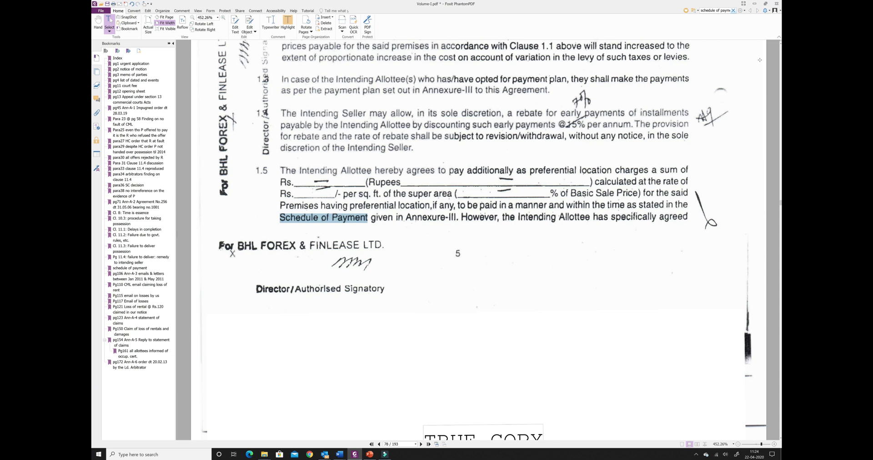
{"action": "left_click", "coordinate": [757, 11]}
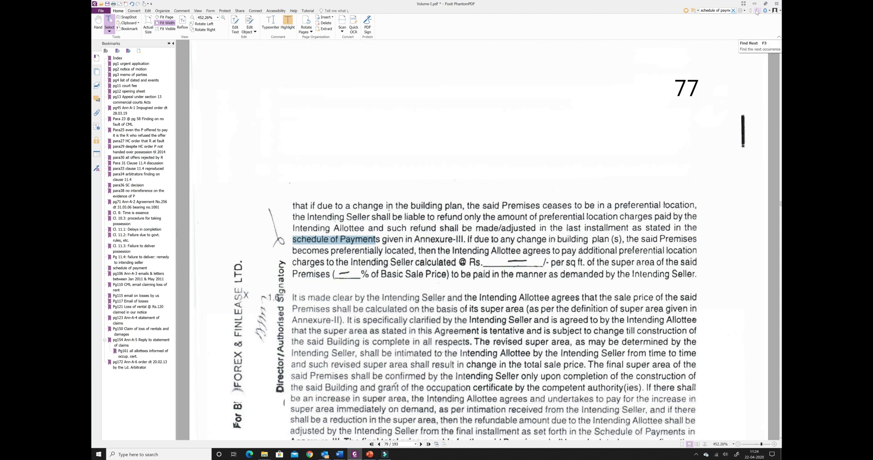
{"action": "left_click", "coordinate": [757, 11]}
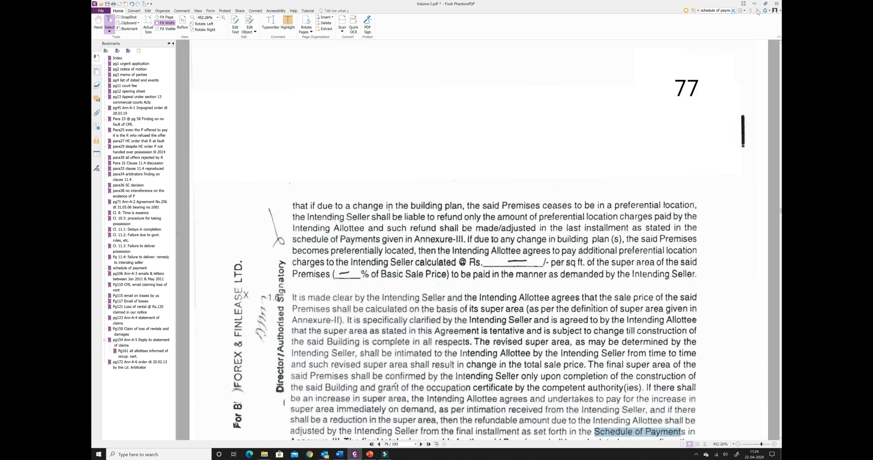
{"action": "left_click", "coordinate": [757, 12]}
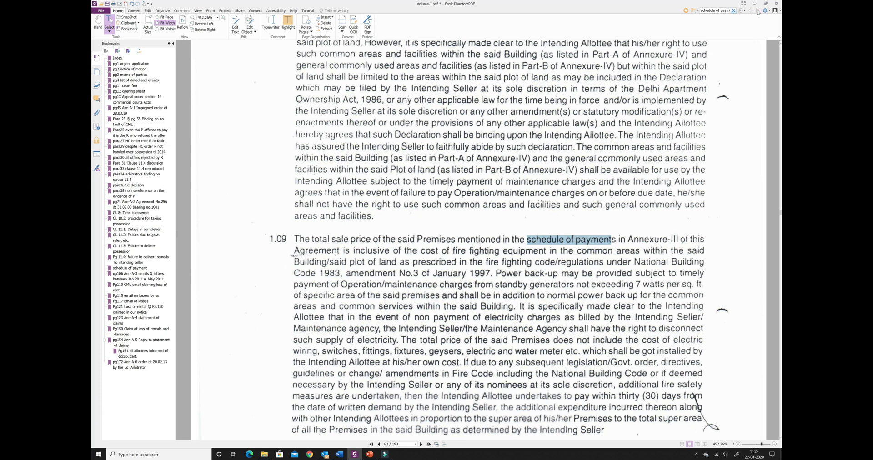
{"action": "left_click", "coordinate": [757, 12]}
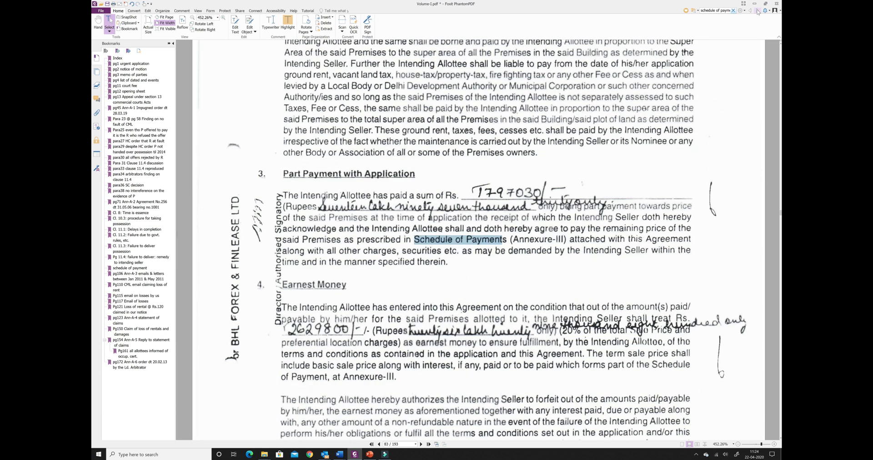
{"action": "left_click", "coordinate": [757, 12]}
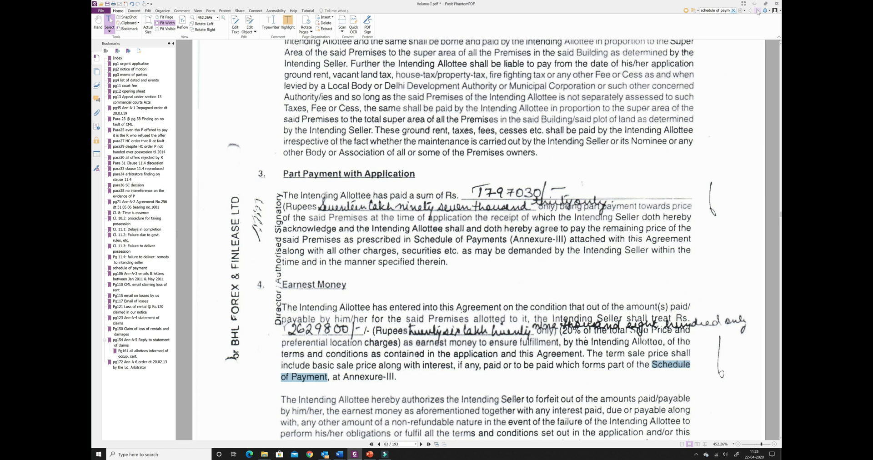
{"action": "left_click", "coordinate": [757, 12]}
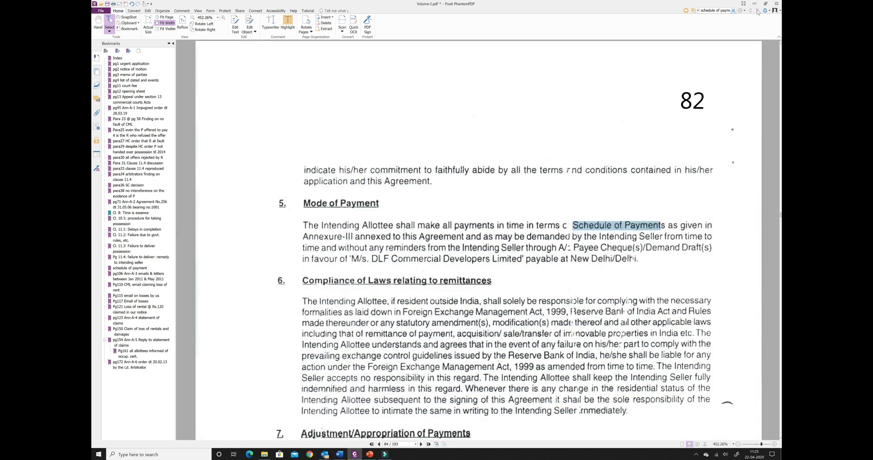
{"action": "left_click", "coordinate": [758, 11]}
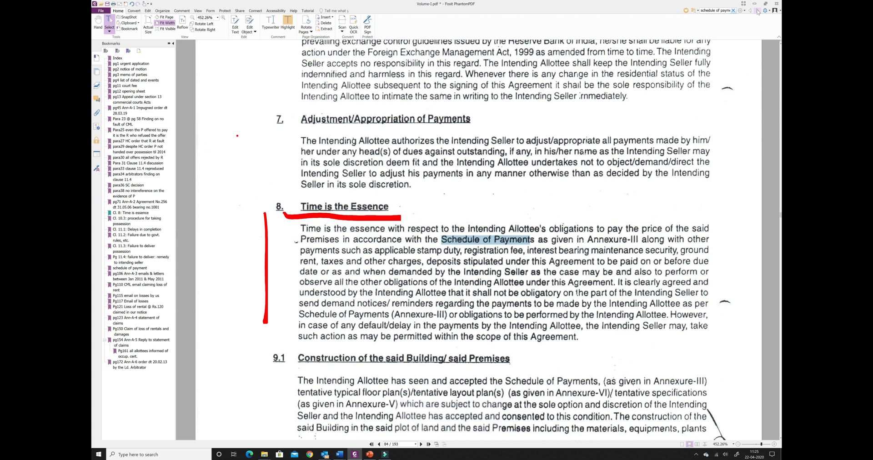
{"action": "left_click", "coordinate": [757, 11]}
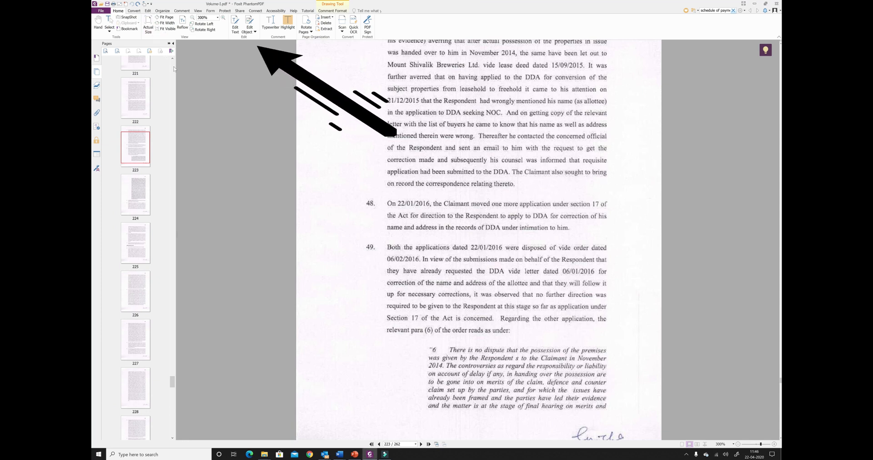
- Draw short freehand Pencil strokes in the margin beside the text on page 223 in thin red, thick red and thick blue styles
{"action": "left_click", "coordinate": [183, 11]}
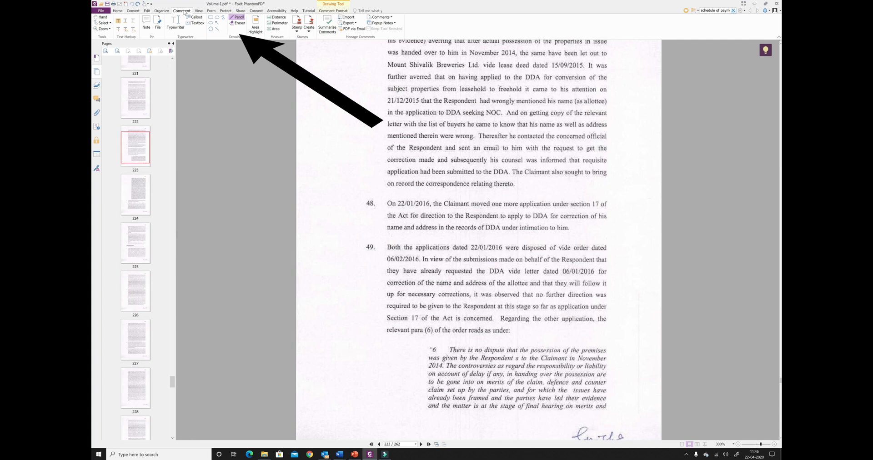
{"action": "left_click", "coordinate": [236, 18]}
{"action": "left_click", "coordinate": [236, 19]}
{"action": "left_click", "coordinate": [236, 19]}
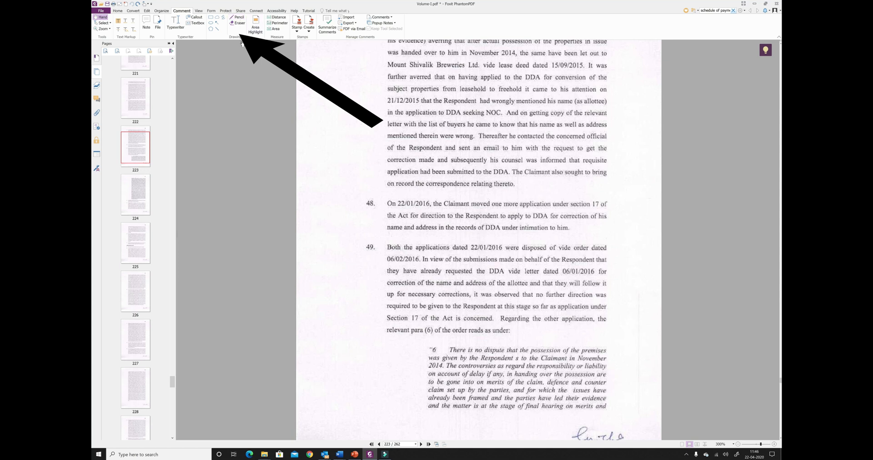
{"action": "left_click", "coordinate": [239, 19]}
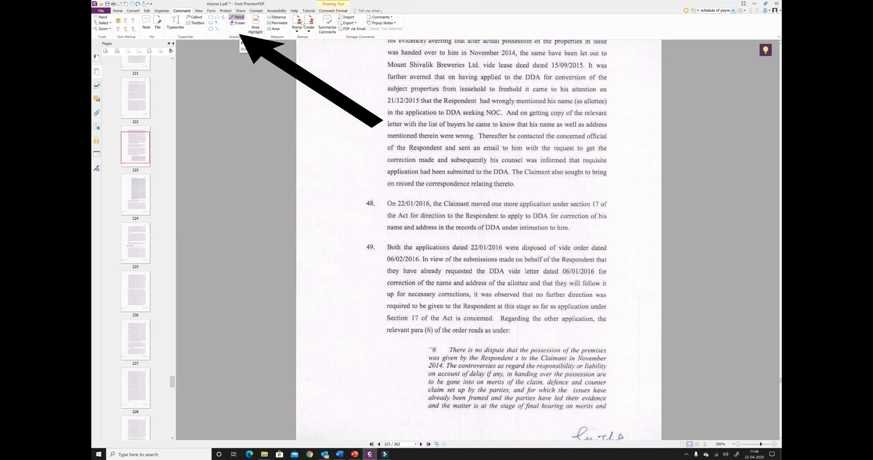
{"action": "left_click", "coordinate": [339, 4]}
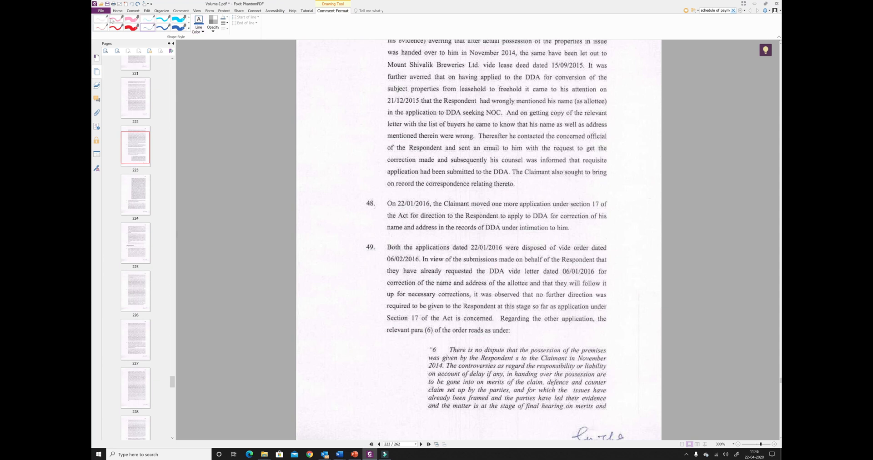
{"action": "left_click", "coordinate": [104, 20]}
{"action": "left_click_drag", "start_coordinate": [313, 90], "coordinate": [346, 94]}
{"action": "left_click", "coordinate": [131, 28]}
{"action": "mouse_move", "coordinate": [314, 112]}
{"action": "left_mouse_down"}
{"action": "mouse_move", "coordinate": [345, 112]}
{"action": "mouse_move", "coordinate": [344, 130]}
{"action": "left_mouse_up"}
{"action": "left_click", "coordinate": [180, 26]}
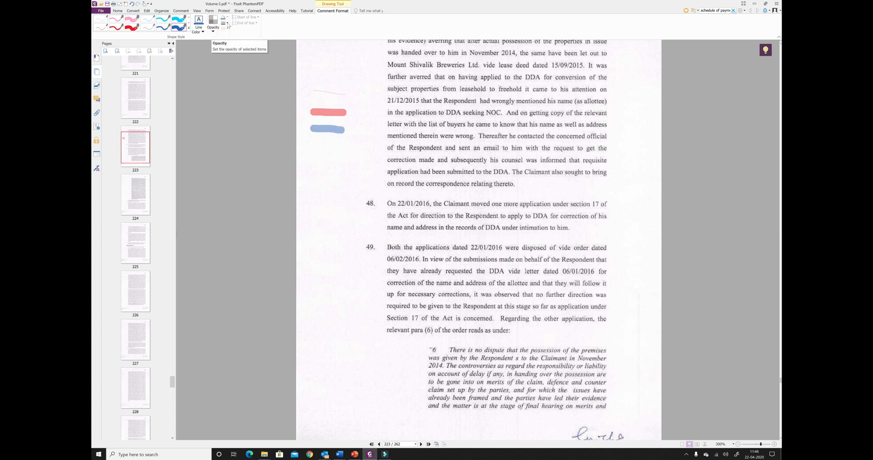
- Draw two more blue pencil strokes in the margin above paragraph 48, one with line width 1.00 and one with 8.00
{"action": "left_click", "coordinate": [225, 23]}
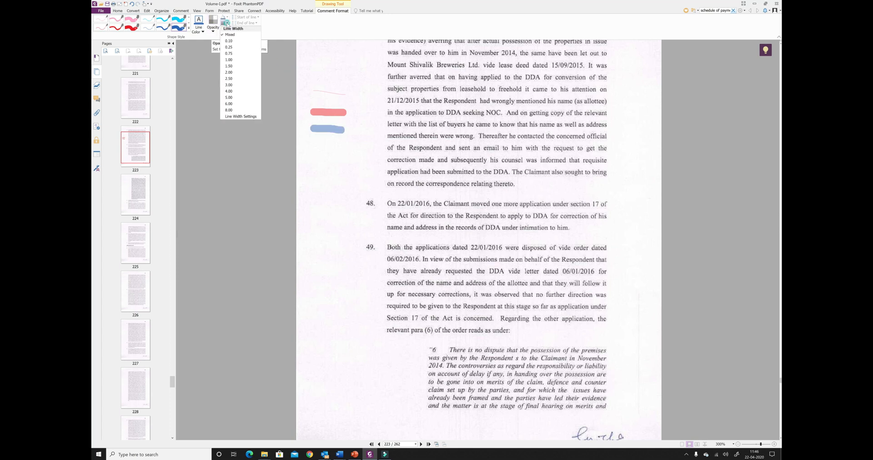
{"action": "left_click", "coordinate": [229, 60]}
{"action": "left_click_drag", "start_coordinate": [317, 155], "coordinate": [370, 160]}
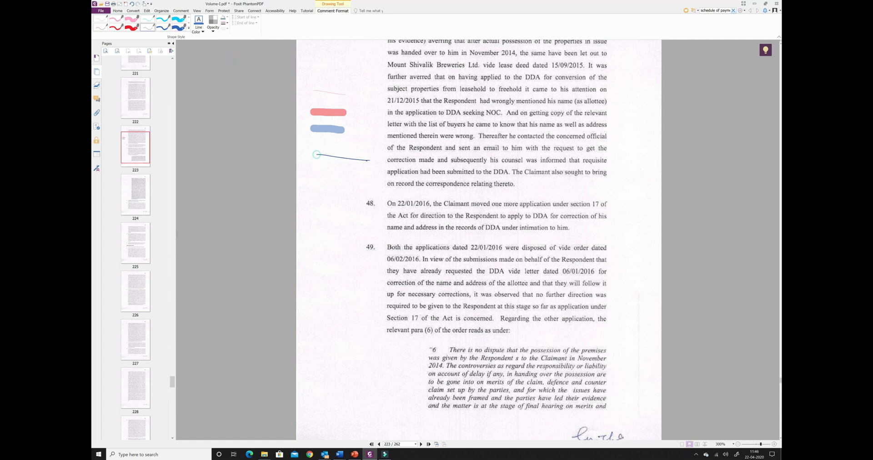
{"action": "left_click", "coordinate": [225, 23]}
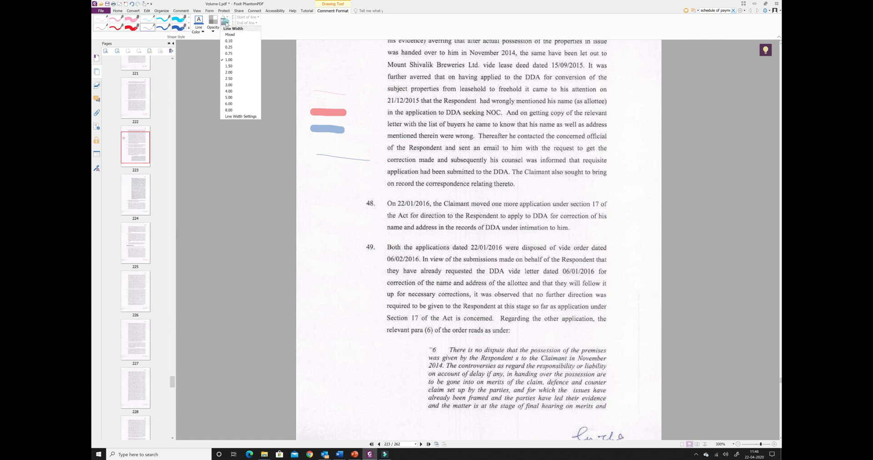
{"action": "left_click", "coordinate": [231, 99]}
{"action": "left_click_drag", "start_coordinate": [309, 178], "coordinate": [343, 178]}
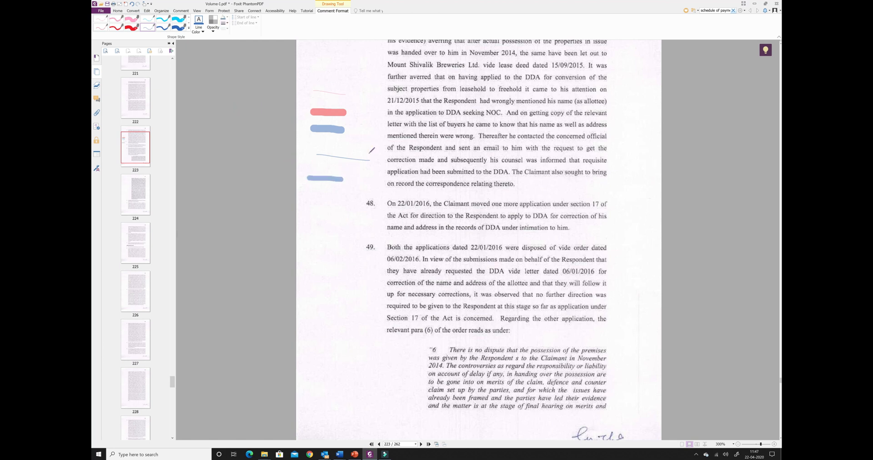
- Set the pencil line width to 2.00 and underline "in the application to DDA seeking NOC" in blue
{"action": "left_click", "coordinate": [226, 22]}
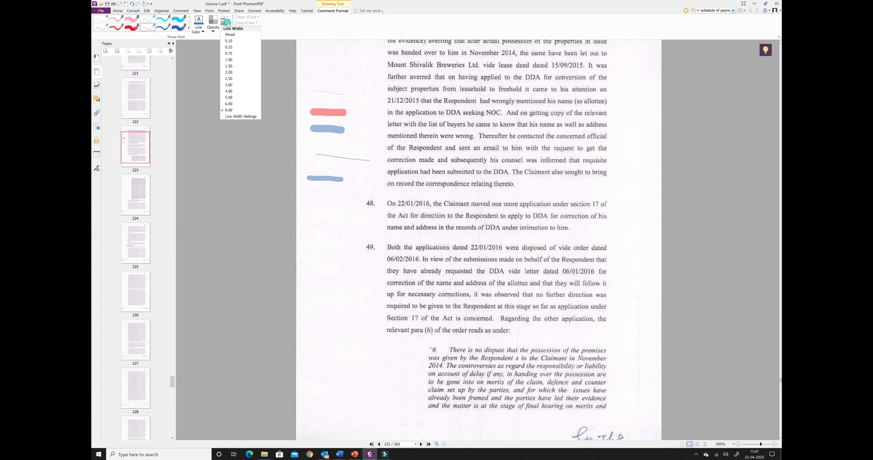
{"action": "left_click", "coordinate": [229, 72]}
{"action": "left_click_drag", "start_coordinate": [386, 119], "coordinate": [505, 117]}
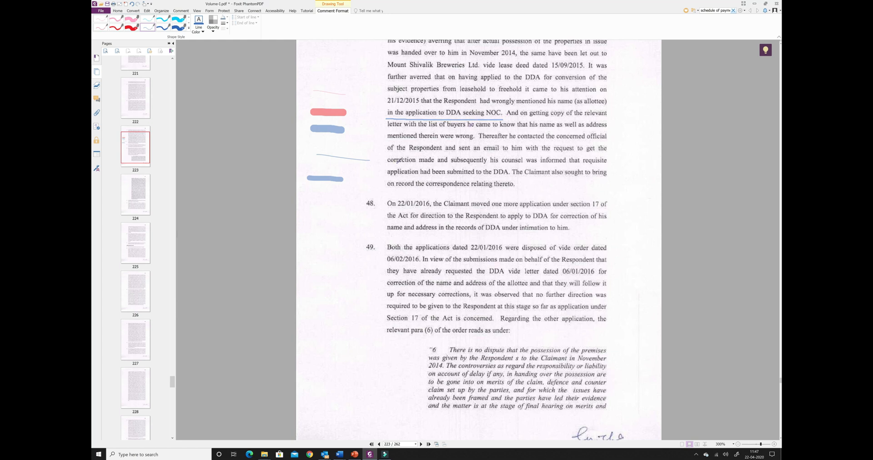
{"action": "left_click", "coordinate": [181, 10]}
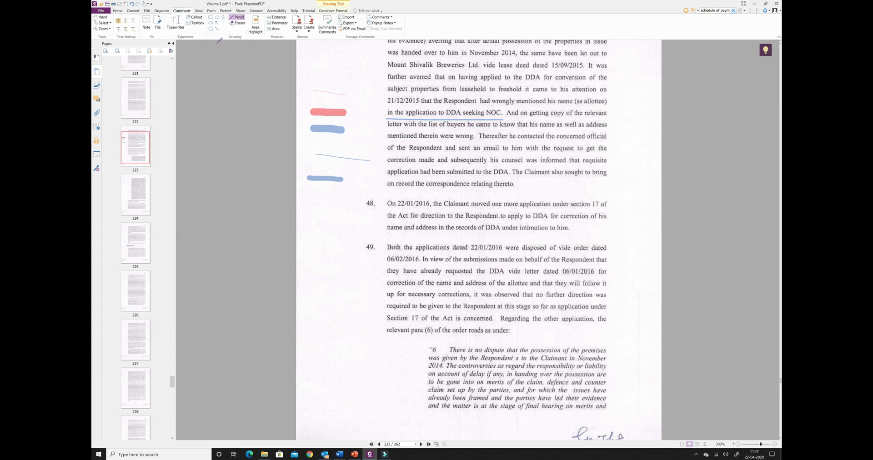
{"action": "left_click", "coordinate": [194, 17]}
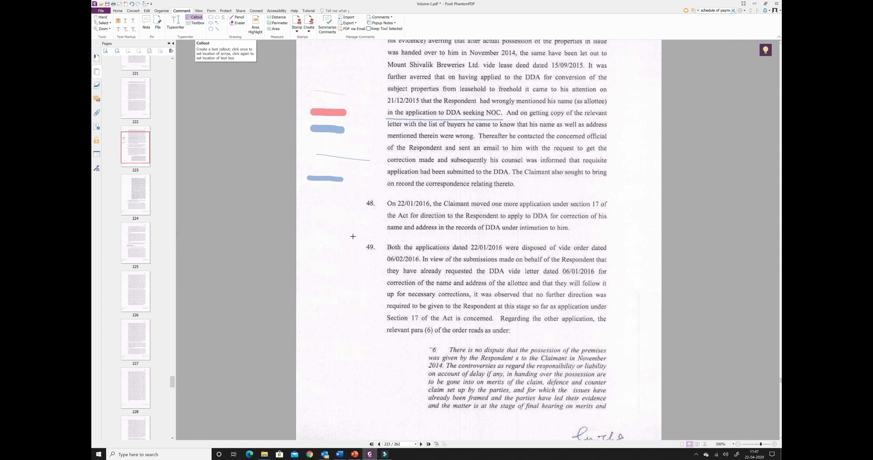
{"action": "left_click", "coordinate": [370, 236]}
{"action": "left_click", "coordinate": [372, 236]}
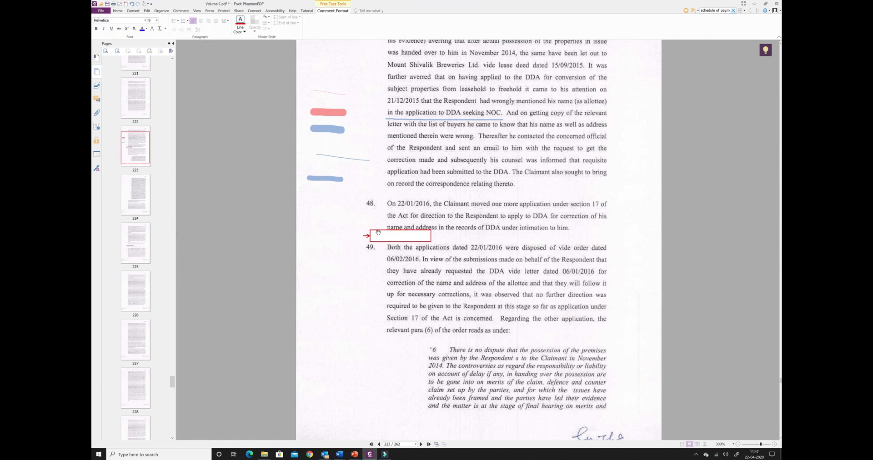
{"action": "scroll", "coordinate": [378, 232], "scroll_direction": "down", "scroll_amount": 2}
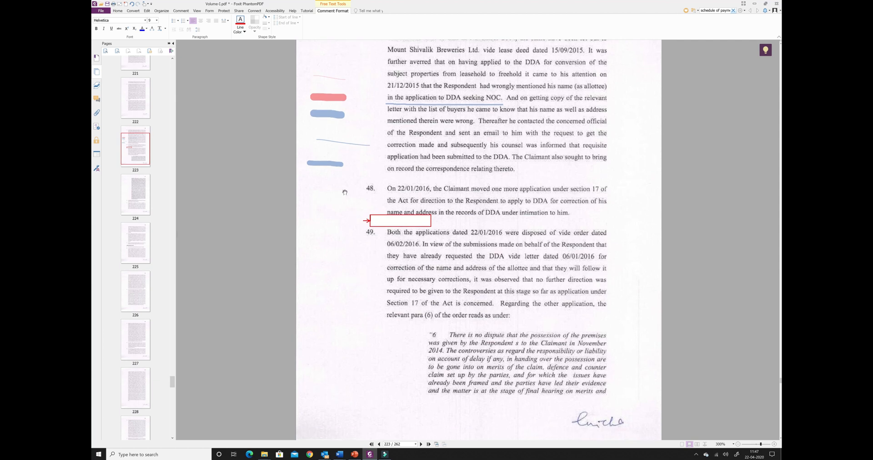
{"action": "left_click", "coordinate": [345, 192]}
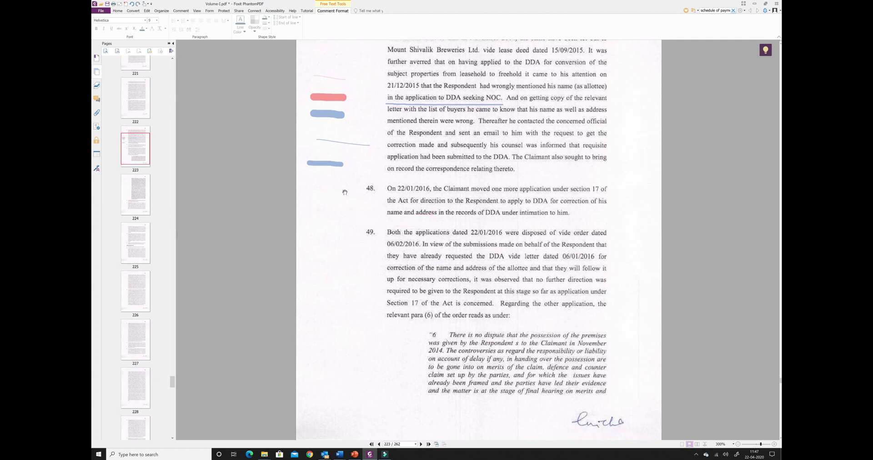
- Add a callout pointing to the last line of paragraph 48, with its box beside paragraph 49 reading "you can type what you like"
{"action": "left_click", "coordinate": [180, 12]}
{"action": "left_click", "coordinate": [195, 17]}
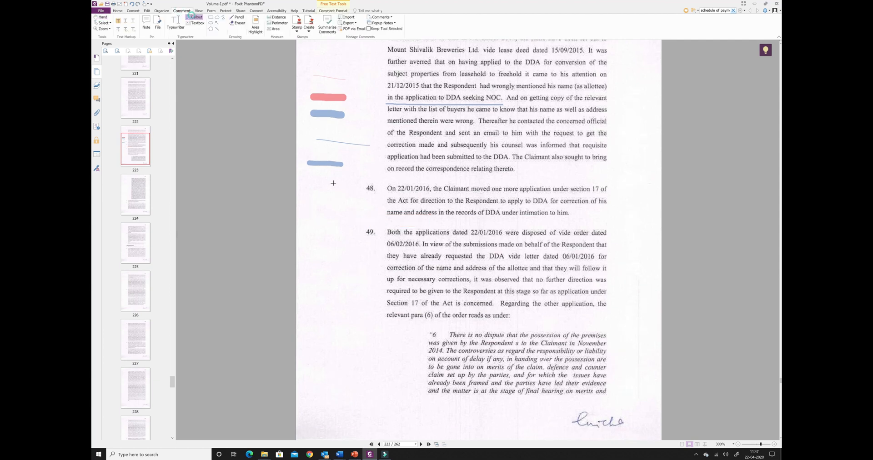
{"action": "left_click_drag", "start_coordinate": [383, 215], "coordinate": [325, 257]}
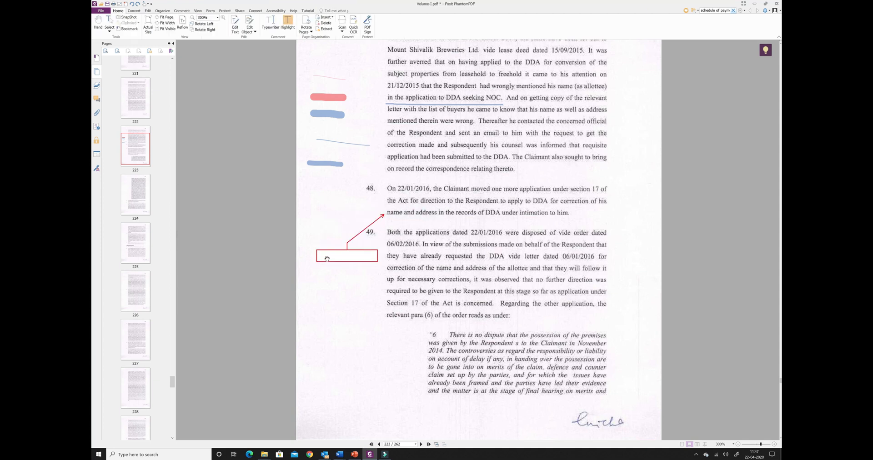
{"action": "type", "text": "you can type w"}
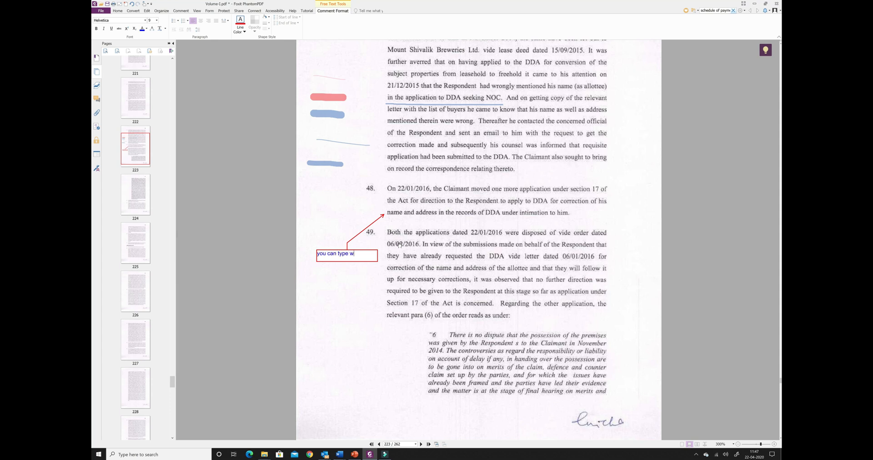
{"action": "type", "text": "hat you like"}
{"action": "left_click", "coordinate": [245, 32]}
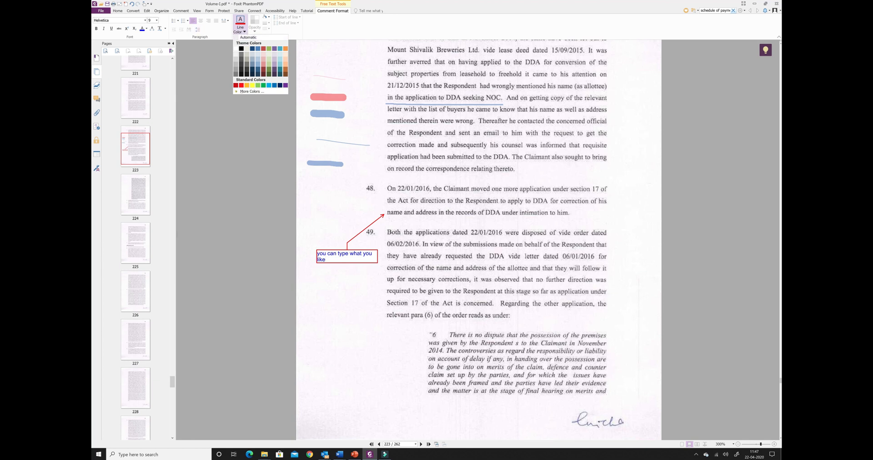
{"action": "left_click", "coordinate": [214, 99]}
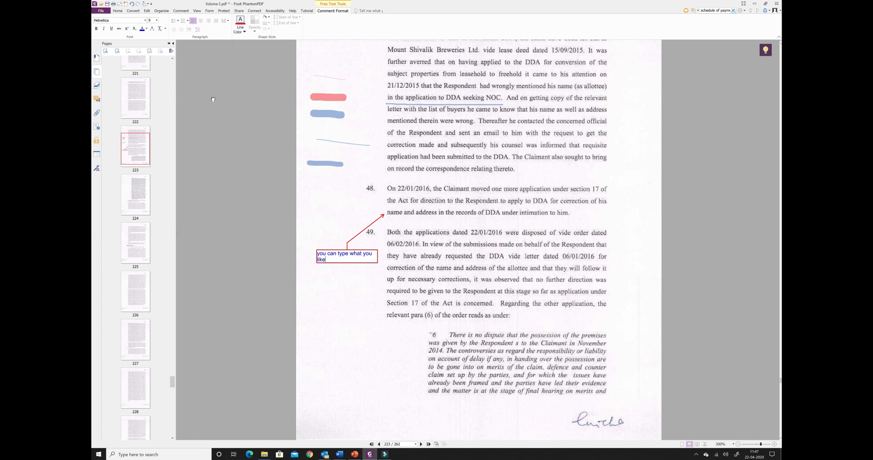
- Add a text box below the callout beside paragraph 49 reading "and again you can type what you like"
{"action": "left_click", "coordinate": [182, 11]}
{"action": "left_click", "coordinate": [195, 23]}
{"action": "left_click", "coordinate": [318, 277]}
{"action": "type", "text": "and again you can type wh"}
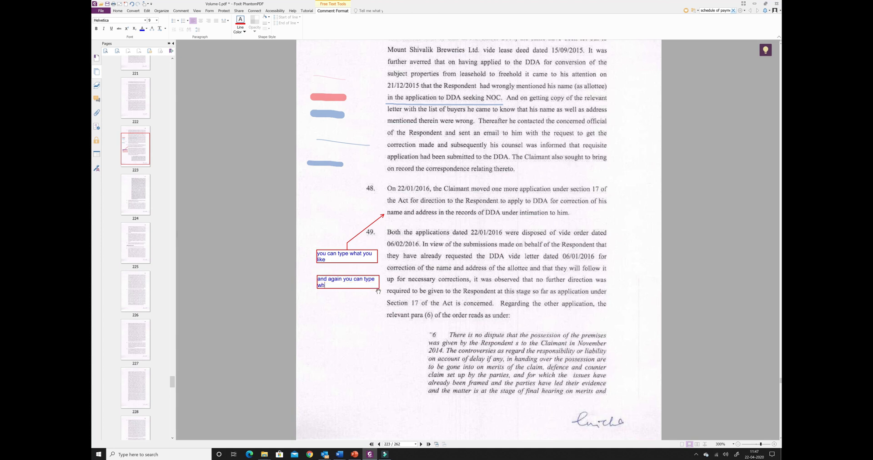
{"action": "type", "text": "at you like"}
- Erase the upper margin pencil strokes (thin, thick red and thick blue) and the blue underline beneath "in the application to DDA seeking NOC"
{"action": "left_click", "coordinate": [181, 10]}
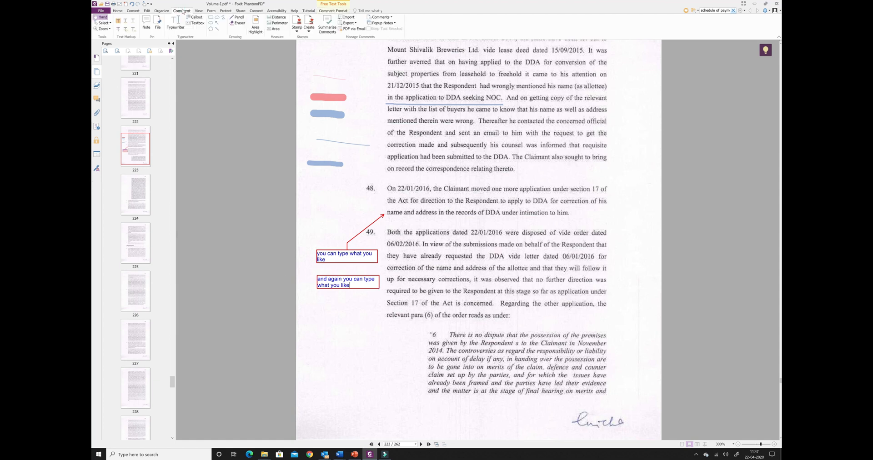
{"action": "left_click", "coordinate": [237, 22]}
{"action": "left_click_drag", "start_coordinate": [313, 96], "coordinate": [504, 104]}
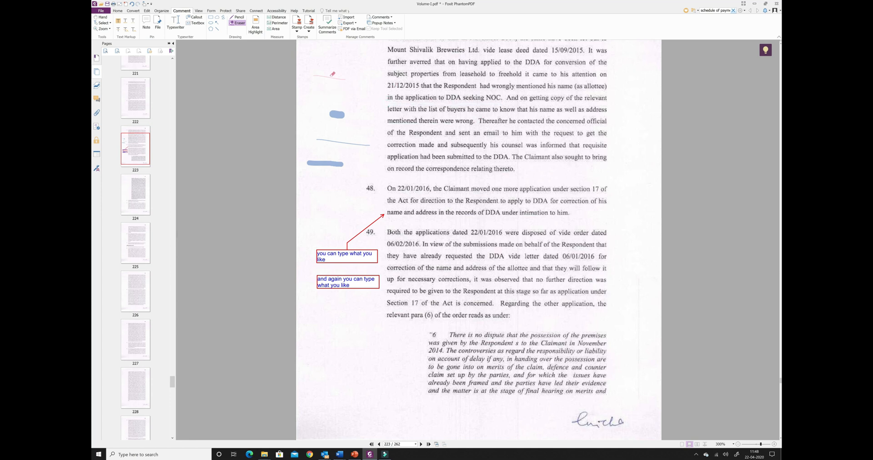
{"action": "mouse_move", "coordinate": [312, 76]}
{"action": "left_mouse_down"}
{"action": "mouse_move", "coordinate": [351, 78]}
{"action": "mouse_move", "coordinate": [322, 75]}
{"action": "left_mouse_up"}
{"action": "left_click_drag", "start_coordinate": [336, 118], "coordinate": [346, 113]}
{"action": "left_click_drag", "start_coordinate": [342, 116], "coordinate": [338, 108]}
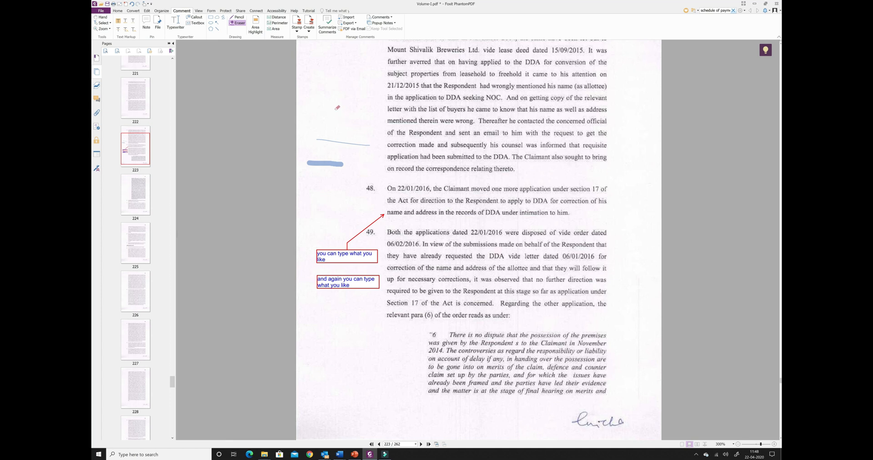
- Apply a yellow area highlight over the lines from "subject properties from leasehold" to "contacted the concerned official" above paragraph 48
{"action": "left_click", "coordinate": [260, 26]}
{"action": "left_click_drag", "start_coordinate": [385, 69], "coordinate": [609, 134]}
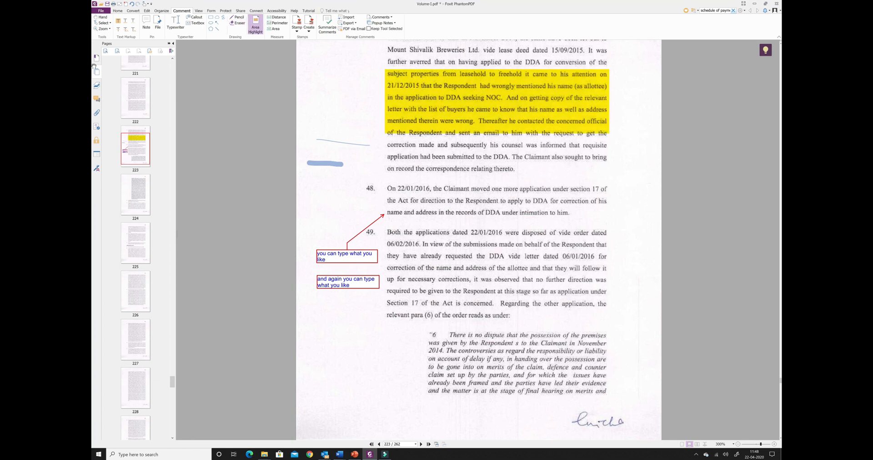
{"action": "left_click", "coordinate": [133, 11]}
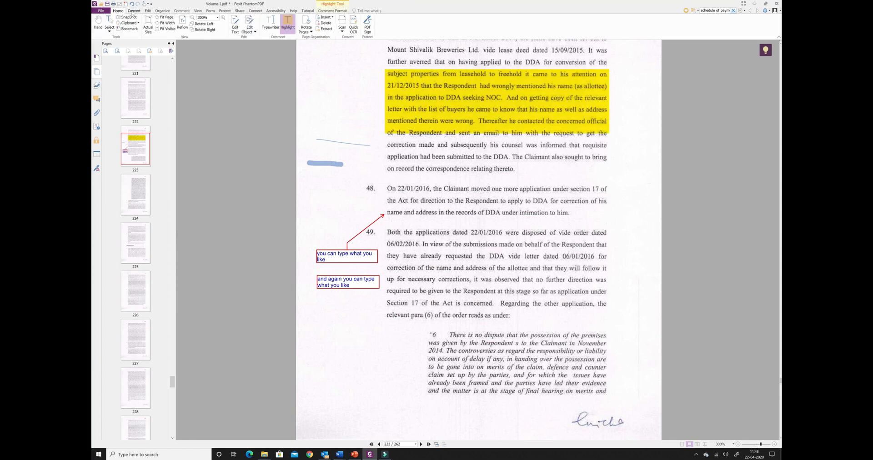
{"action": "left_click", "coordinate": [182, 11]}
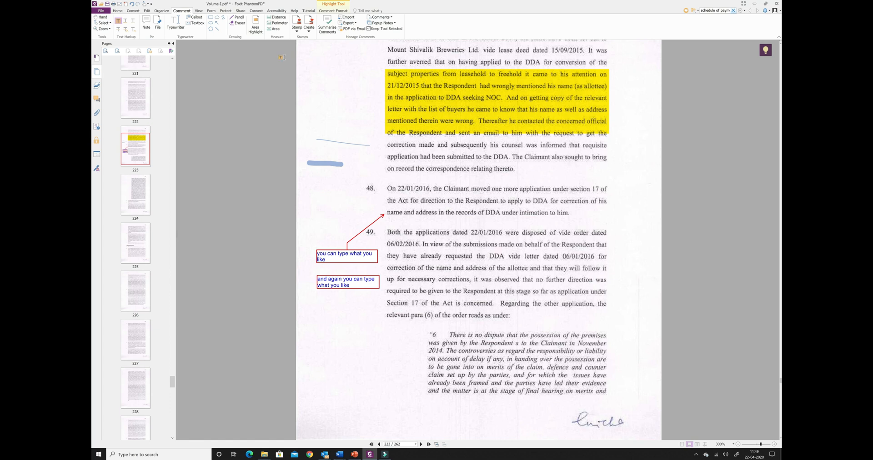
- Add a note in the margin beside the highlighted passage reading "these notes will show up in the index" and close its pop-up
{"action": "left_click", "coordinate": [146, 22]}
{"action": "left_click", "coordinate": [341, 86]}
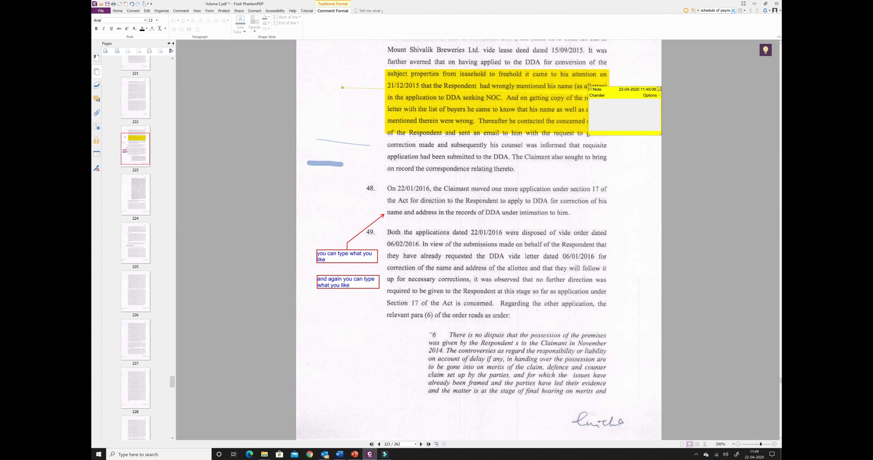
{"action": "type", "text": "these notes will show upoin the index"}
{"action": "left_click", "coordinate": [653, 195]}
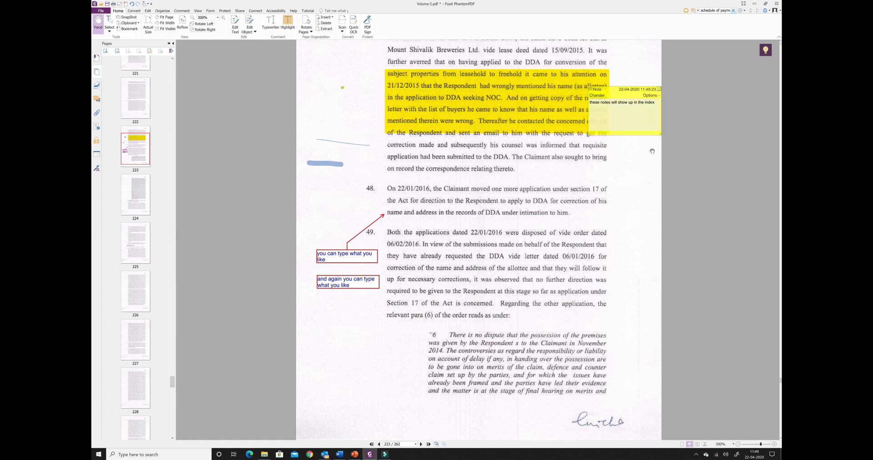
{"action": "left_click", "coordinate": [659, 89]}
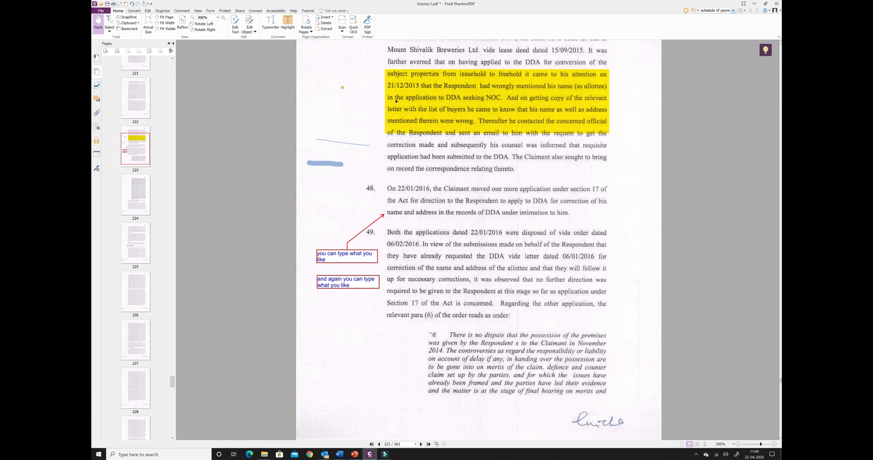
- Review the document's comments list down to the page 223 entries, selecting the new note and the callout to locate them on the page
{"action": "mouse_move", "coordinate": [342, 89]}
{"action": "left_click", "coordinate": [96, 98]}
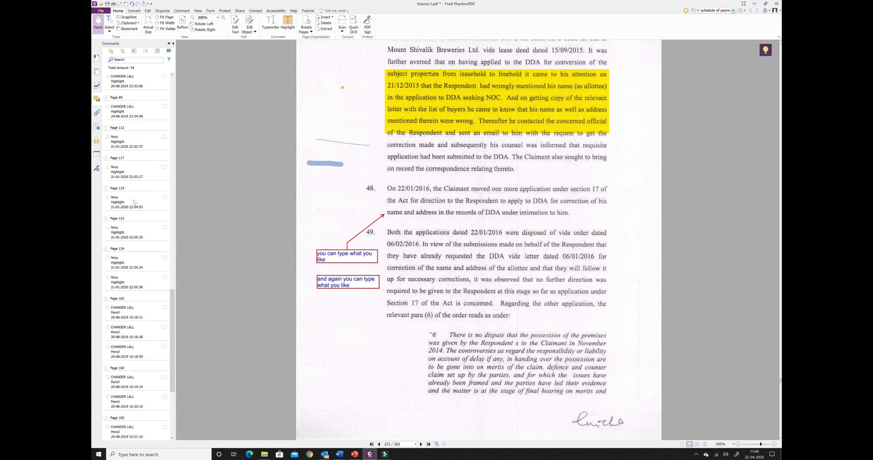
{"action": "scroll", "coordinate": [133, 268], "scroll_direction": "down", "scroll_amount": 1}
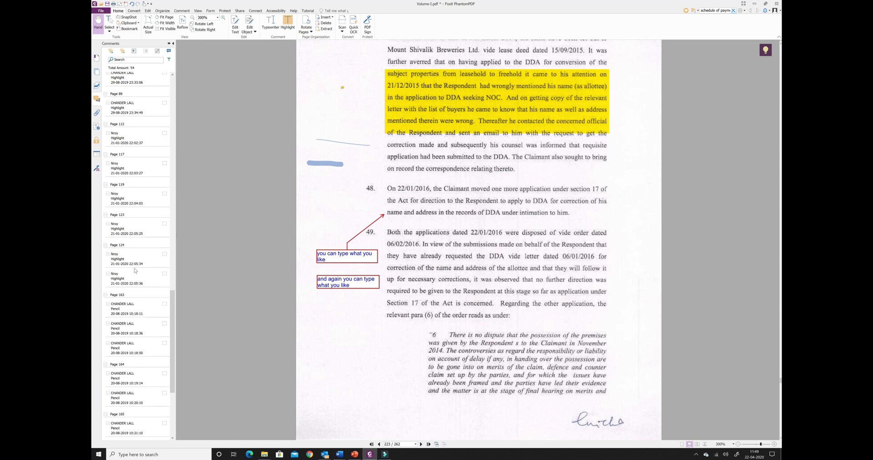
{"action": "scroll", "coordinate": [134, 347], "scroll_direction": "down", "scroll_amount": 1}
{"action": "scroll", "coordinate": [134, 347], "scroll_direction": "down", "scroll_amount": 4}
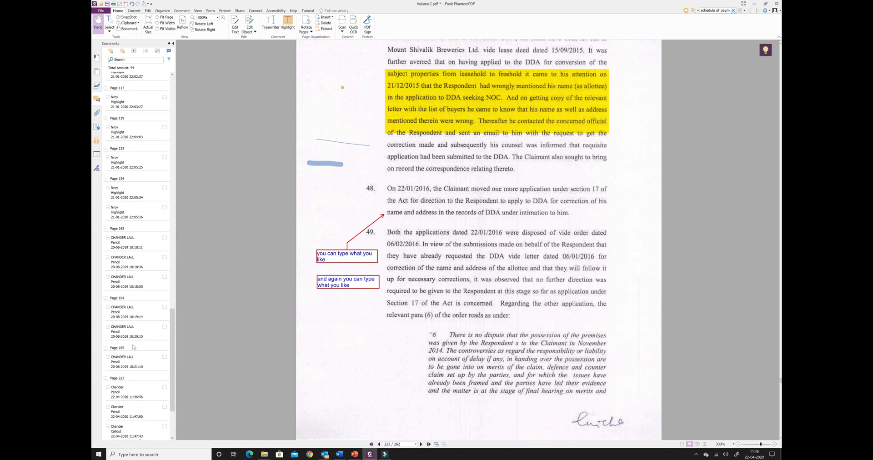
{"action": "scroll", "coordinate": [133, 347], "scroll_direction": "down", "scroll_amount": 1}
{"action": "scroll", "coordinate": [118, 394], "scroll_direction": "down", "scroll_amount": 1}
{"action": "scroll", "coordinate": [121, 377], "scroll_direction": "down", "scroll_amount": 1}
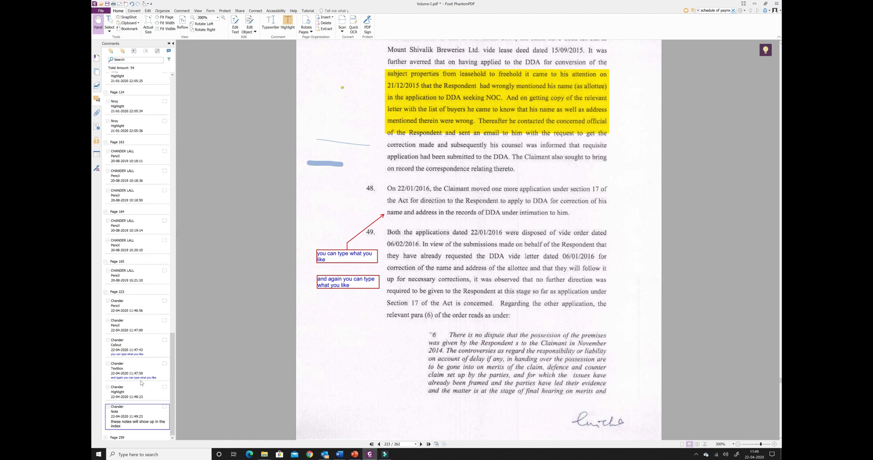
{"action": "left_click", "coordinate": [134, 415]}
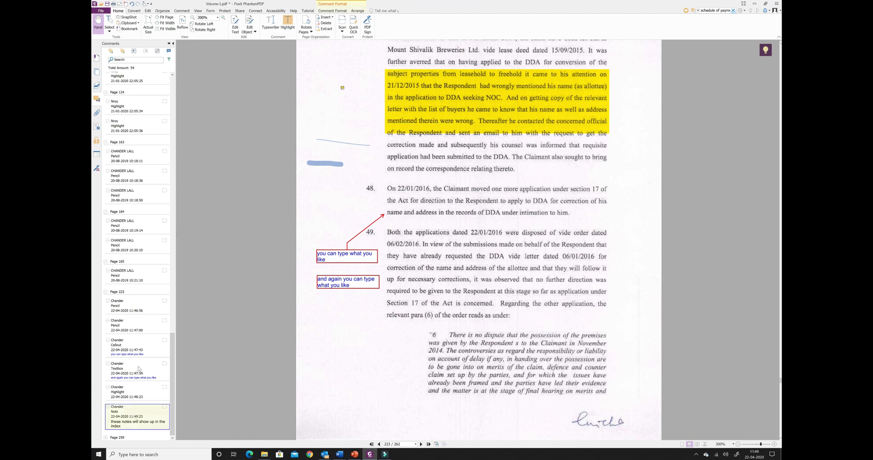
{"action": "left_click", "coordinate": [135, 349]}
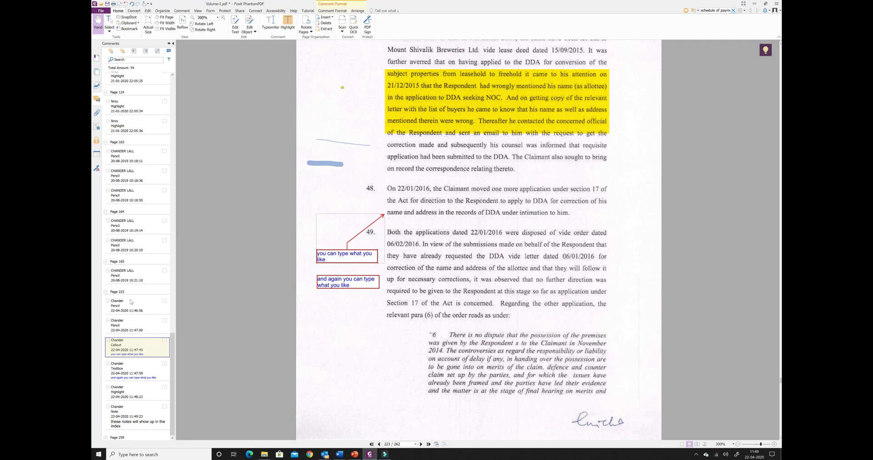